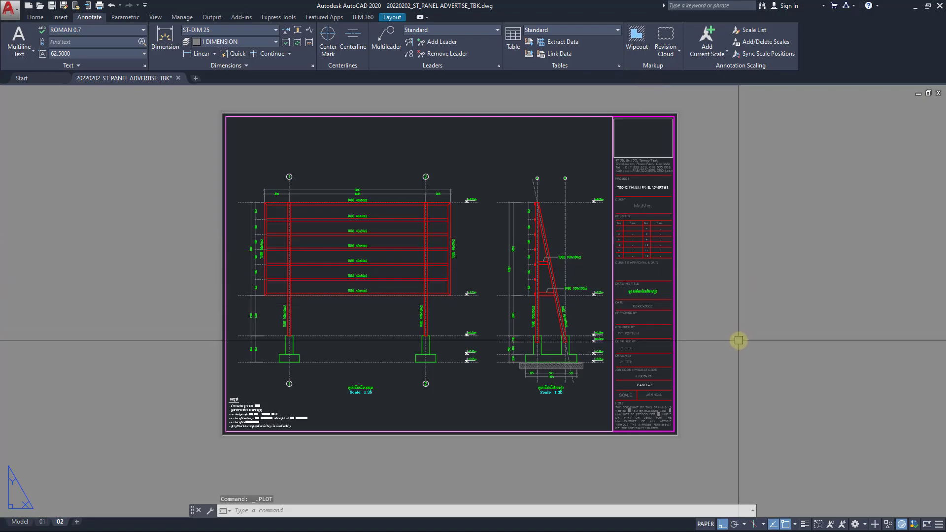
Pan around the billboard sheet, then switch to Model and back to layout 02.
middle_click_drag(725, 344, 747, 342)
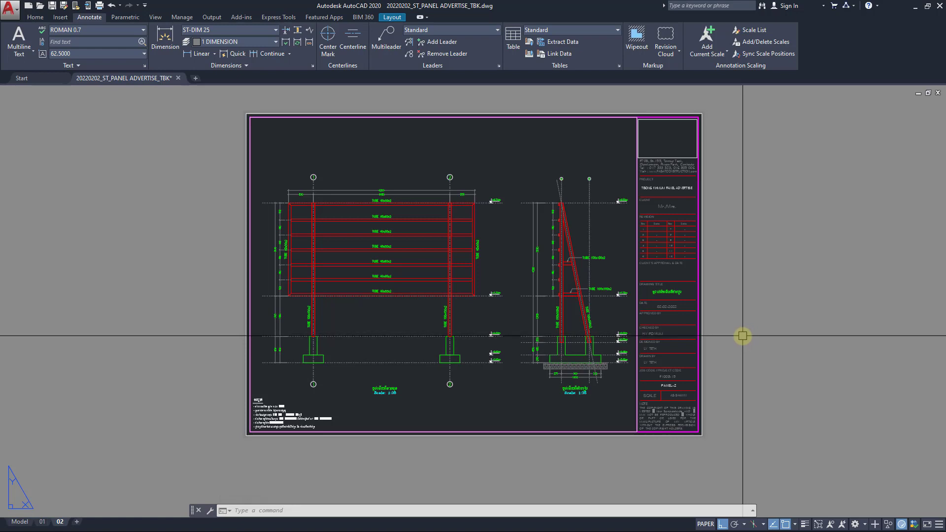
middle_click_drag(738, 369, 731, 370)
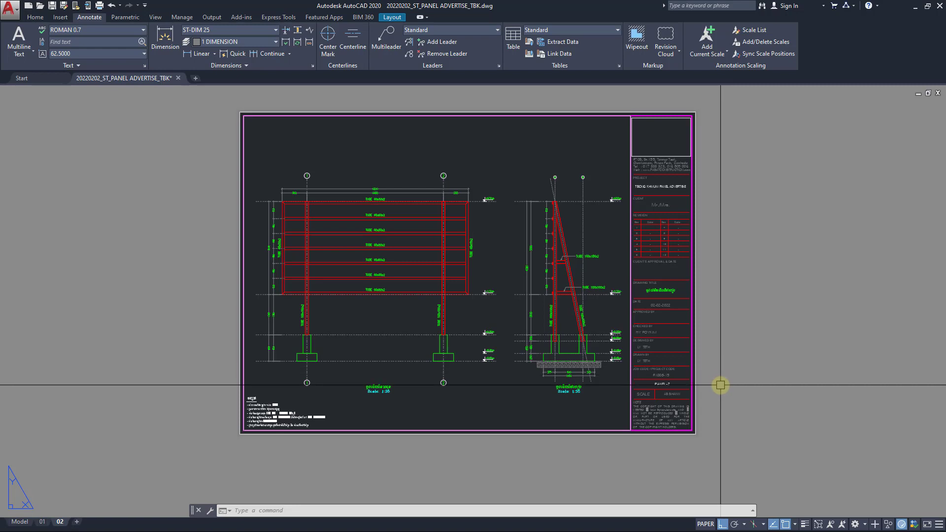
middle_click_drag(724, 376, 719, 382)
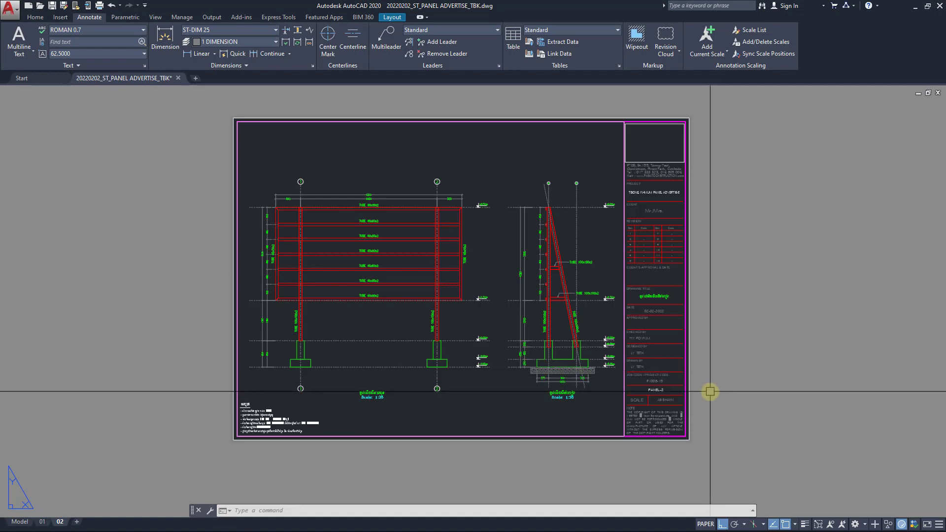
middle_click_drag(703, 416, 703, 413)
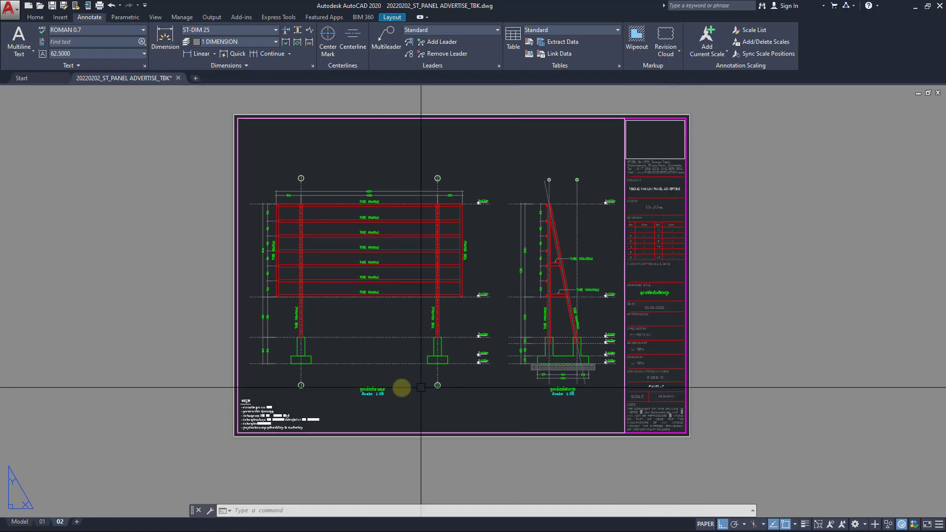
left_click(19, 521)
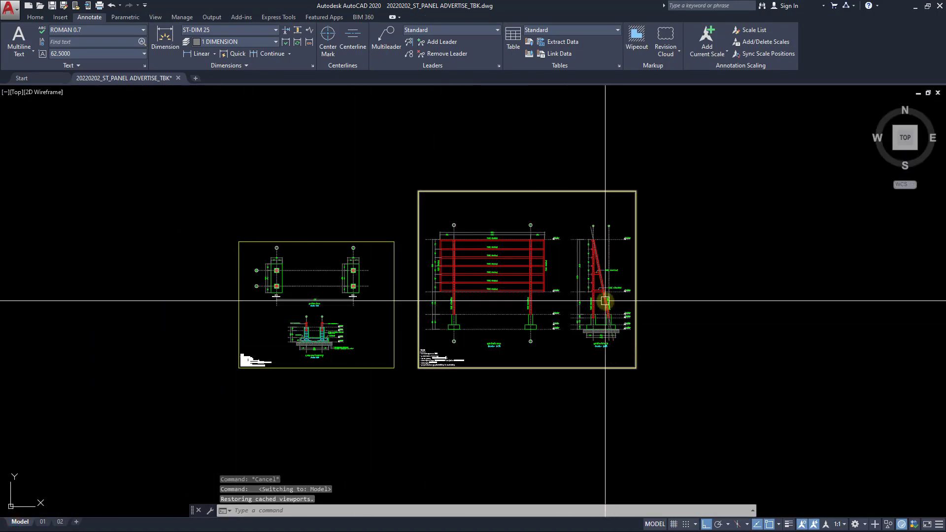
left_click(60, 522)
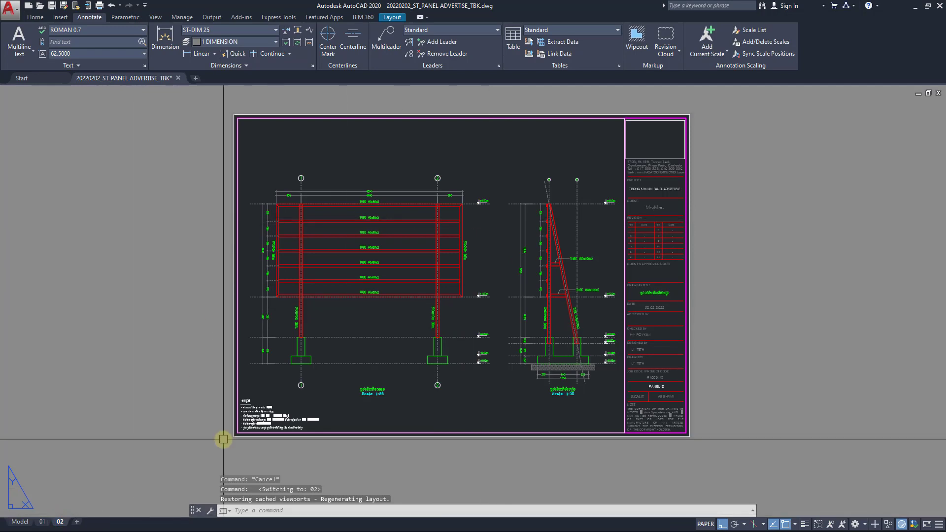
Plot layout 02 with the Screening 100%.ctb plot style and preview the sheet.
right_click(59, 522)
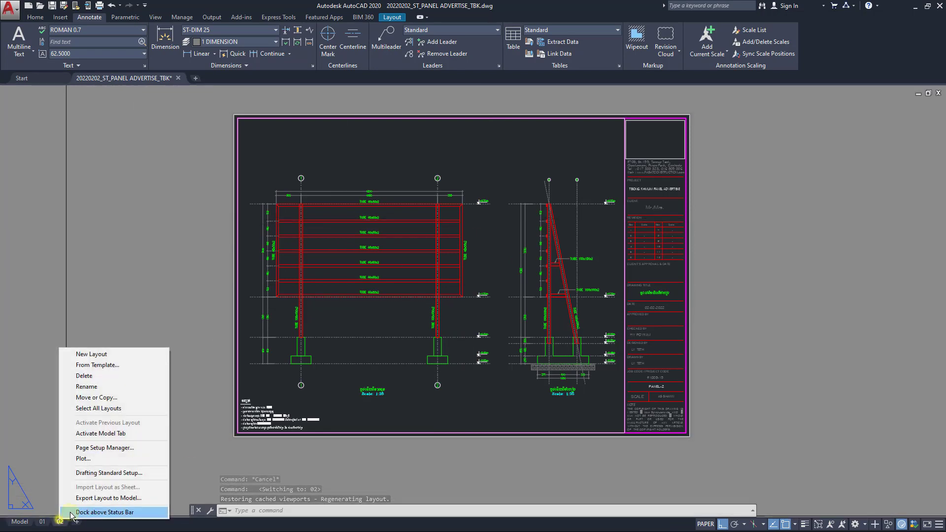
left_click(105, 459)
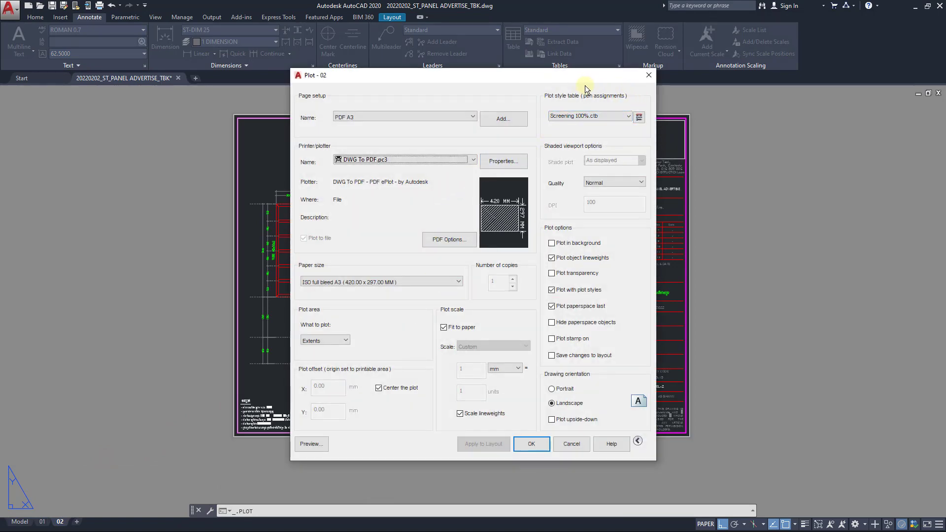
left_click(611, 116)
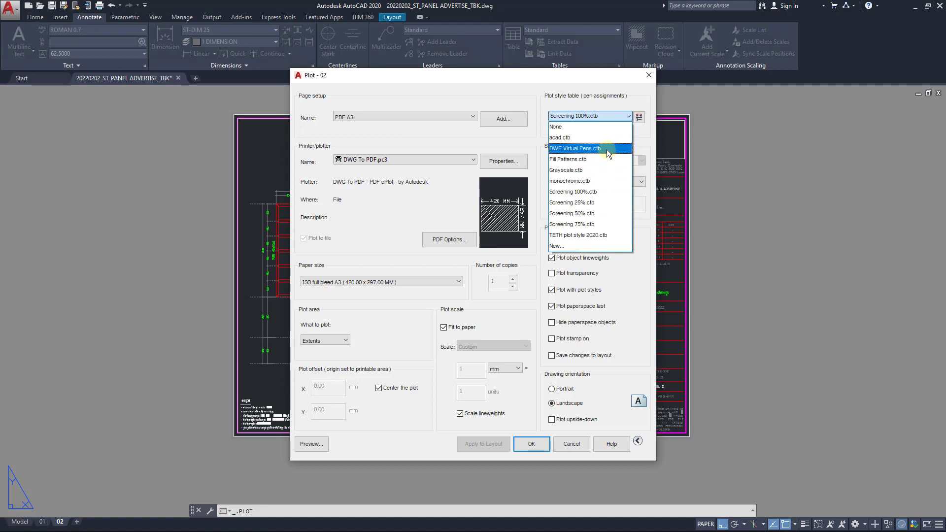
left_click(595, 193)
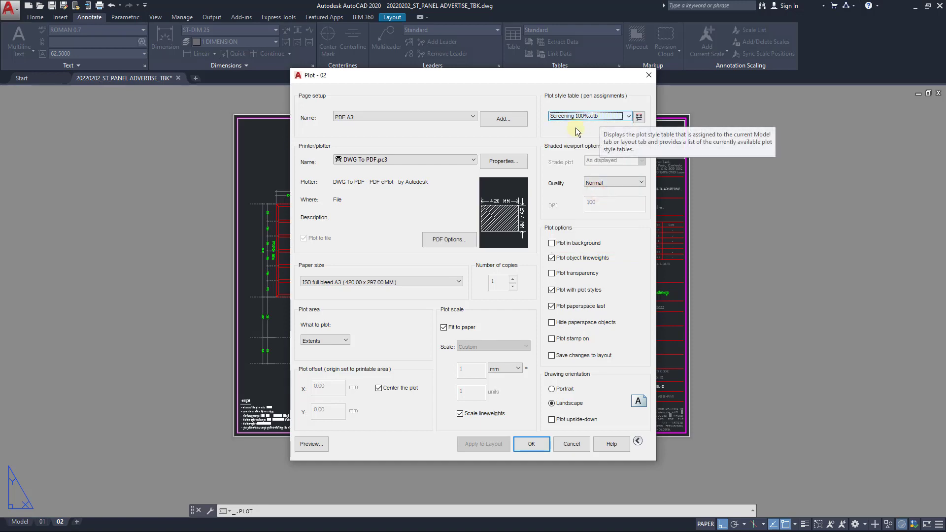
left_click(316, 445)
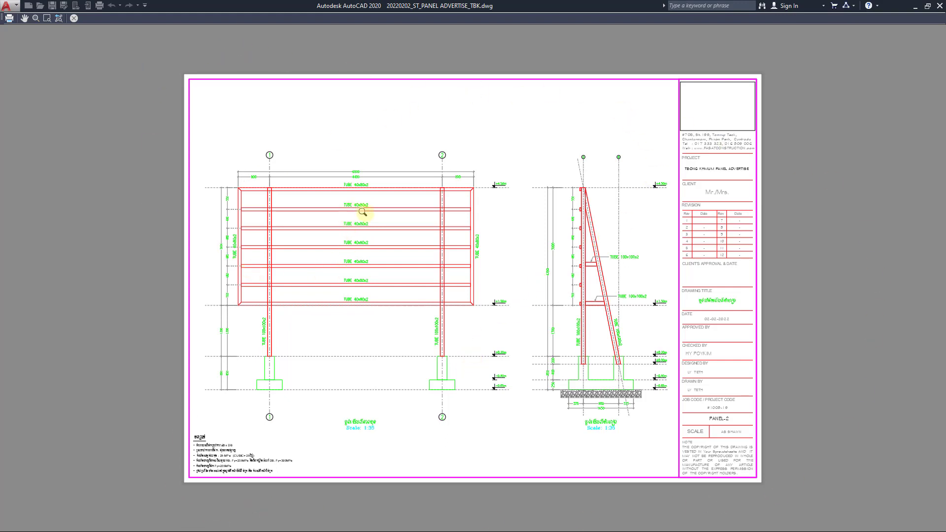
Zoom in and out over the A3 billboard preview, then exit back to the Plot dialog.
scroll(354, 210, "up", 2)
scroll(345, 206, "down", 2)
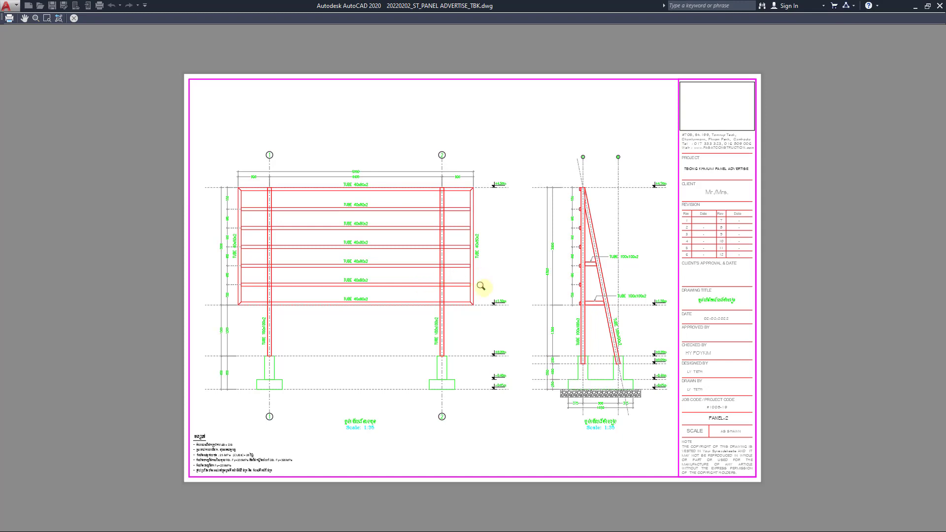
scroll(353, 186, "up", 2)
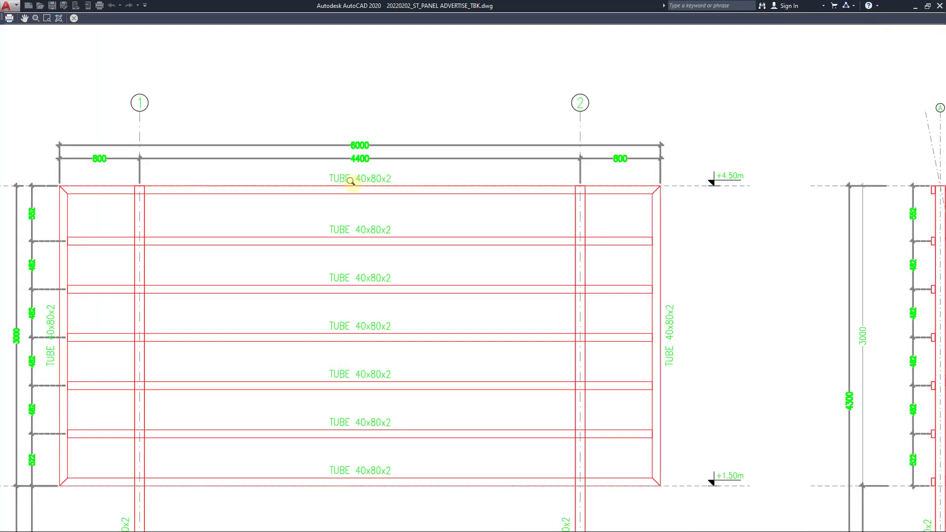
scroll(423, 186, "down", 1)
scroll(424, 186, "down", 1)
scroll(674, 301, "up", 3)
scroll(690, 321, "down", 2)
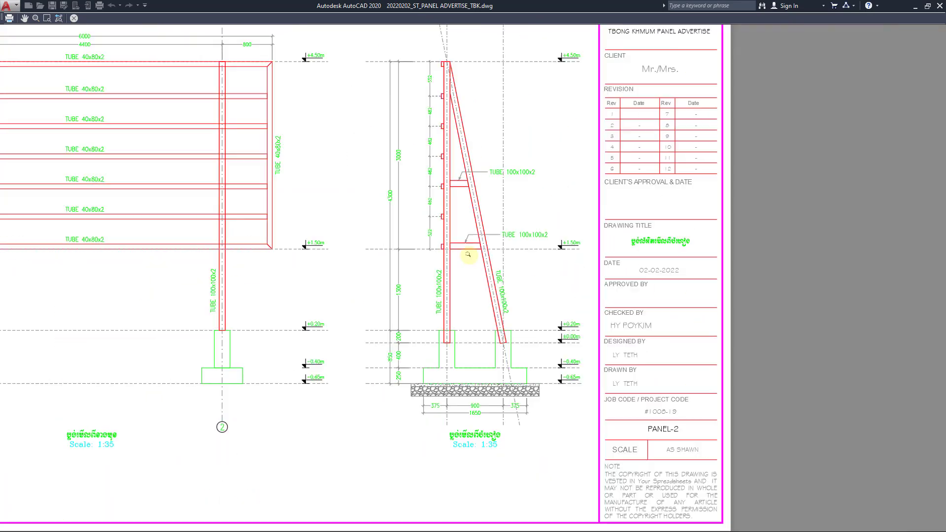
scroll(640, 316, "down", 3)
scroll(408, 227, "up", 6)
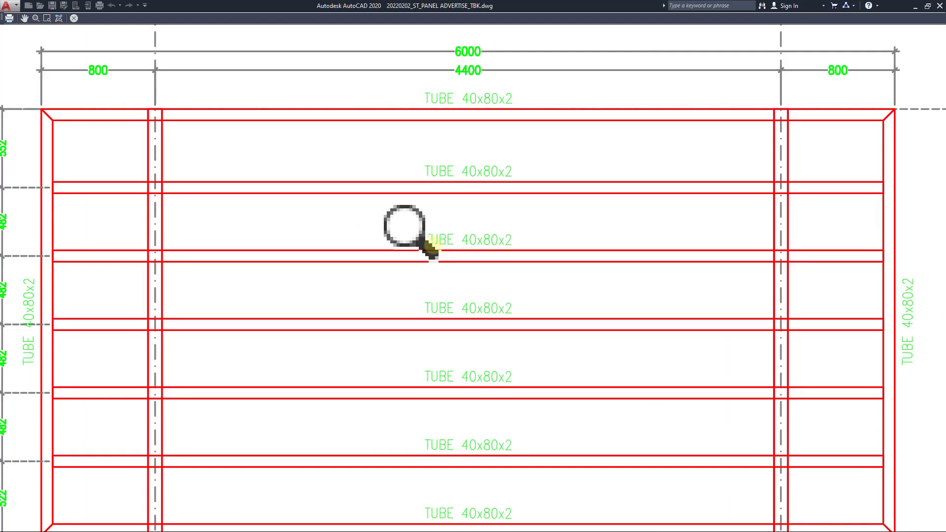
scroll(418, 240, "down", 2)
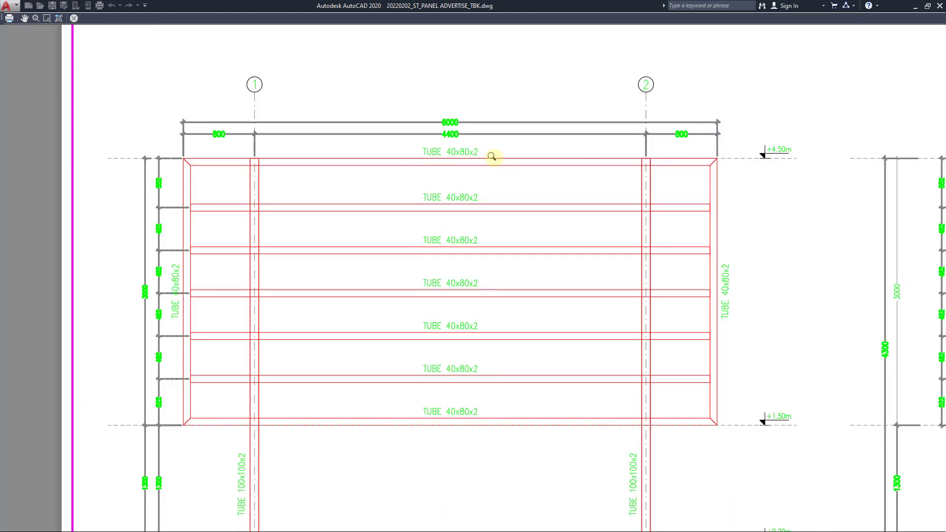
scroll(453, 184, "down", 2)
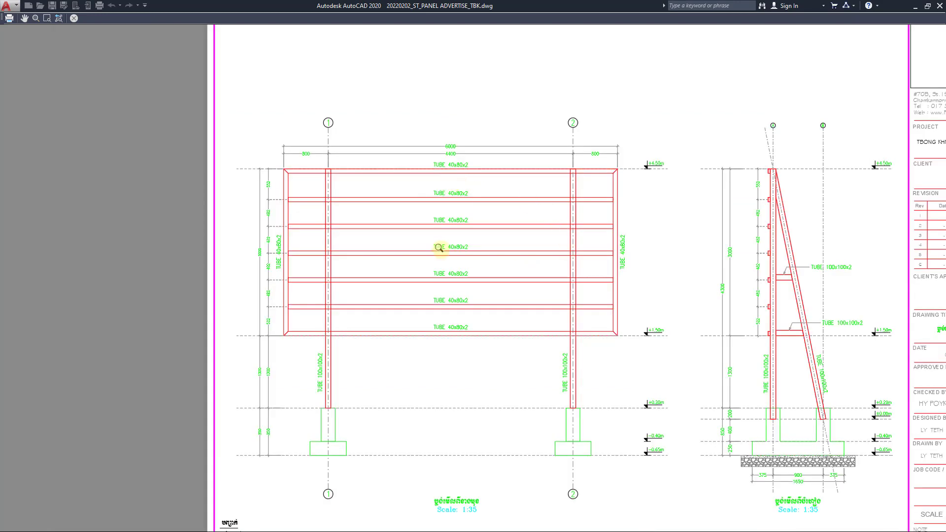
scroll(440, 247, "down", 2)
scroll(673, 437, "up", 5)
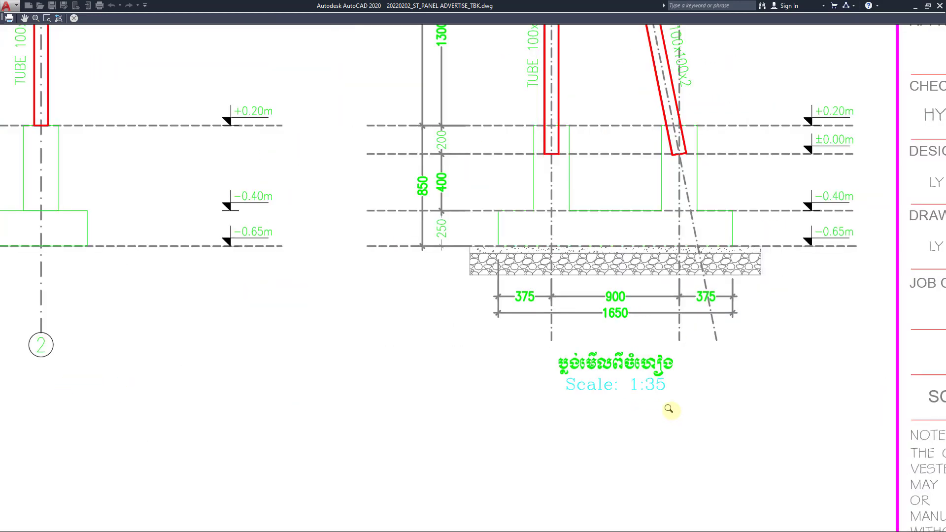
scroll(608, 325, "down", 2)
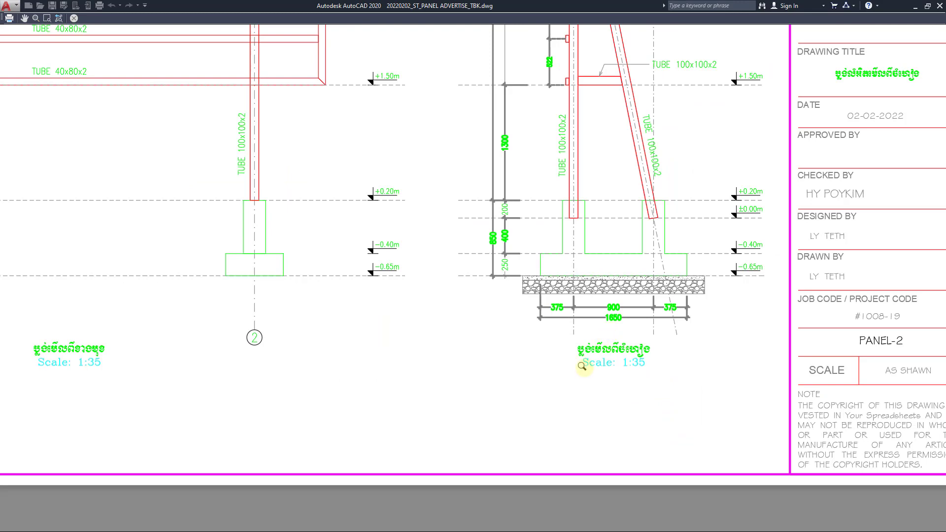
scroll(582, 377, "down", 3)
scroll(505, 345, "up", 2)
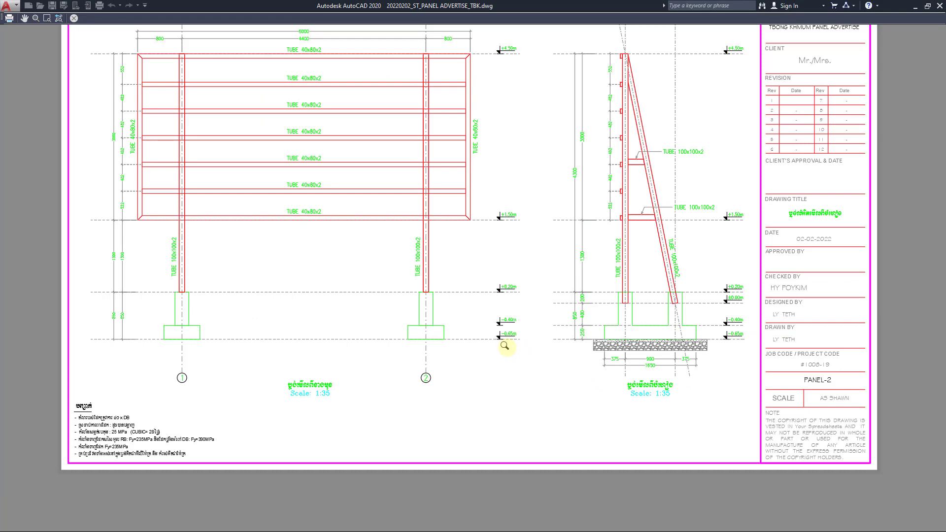
scroll(454, 291, "down", 2)
scroll(469, 192, "up", 2)
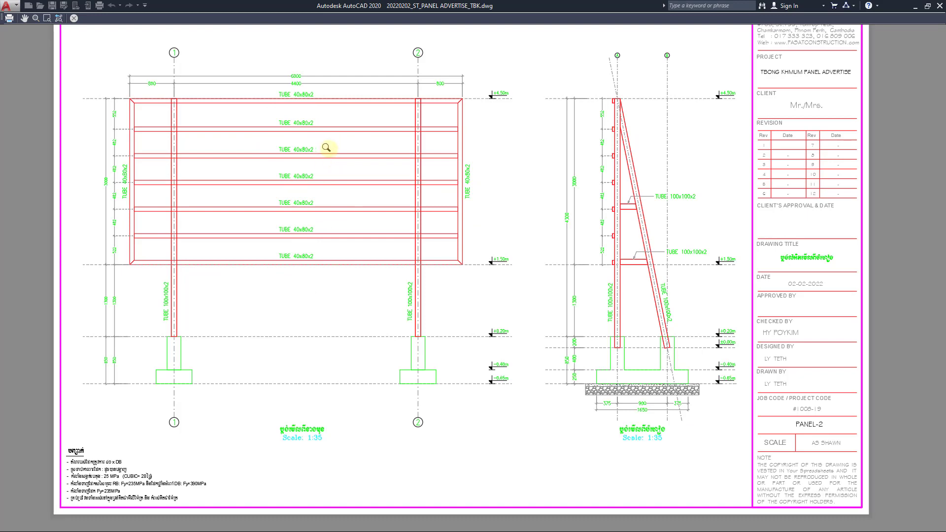
scroll(326, 147, "up", 1)
scroll(318, 181, "down", 3)
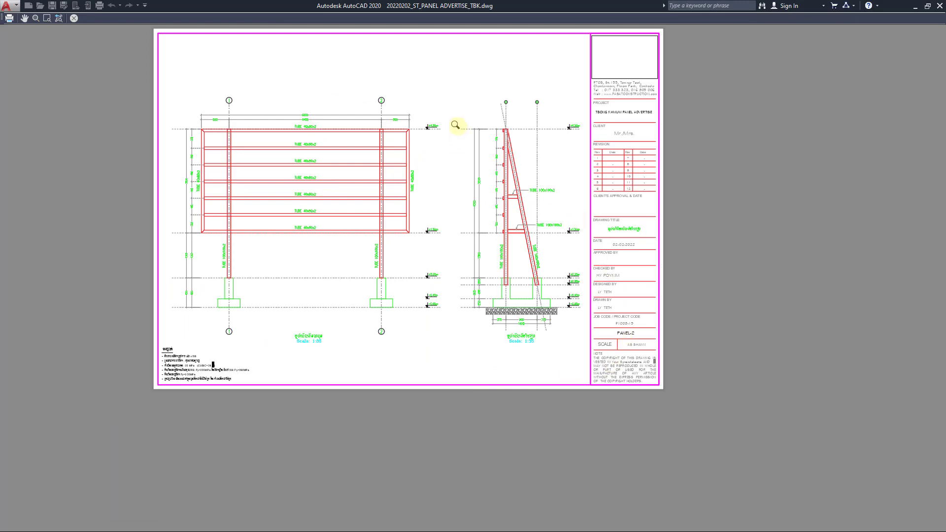
key("Escape")
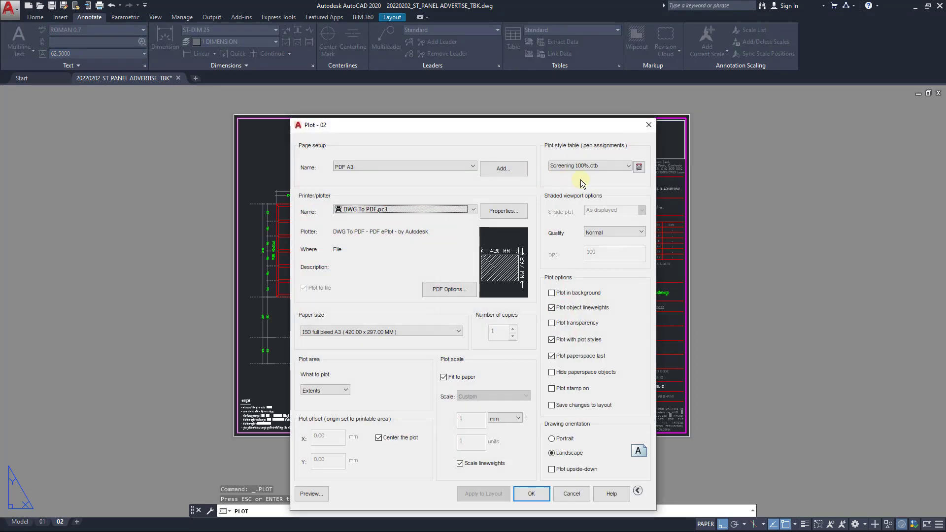
Switch layout 02's plot style table to monochrome.ctb and preview the black-and-white sheet.
left_click_drag(587, 125, 548, 74)
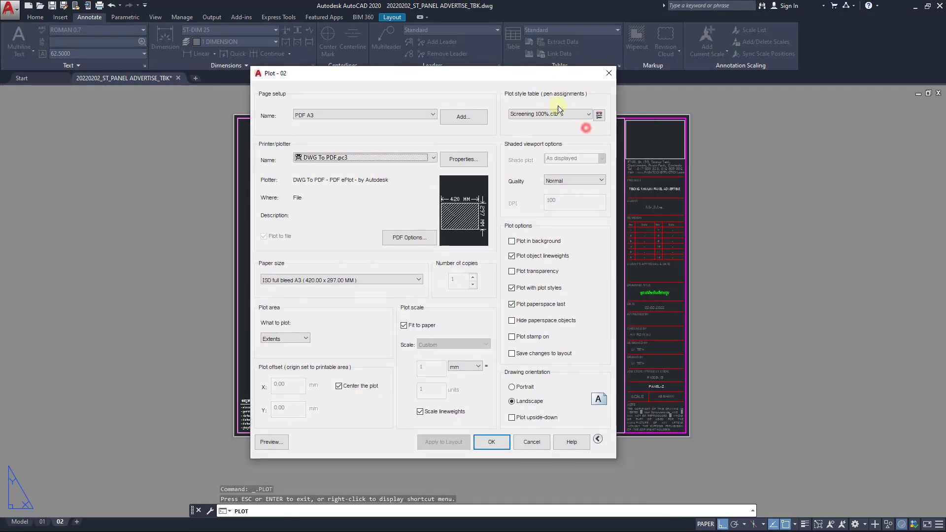
left_click(560, 113)
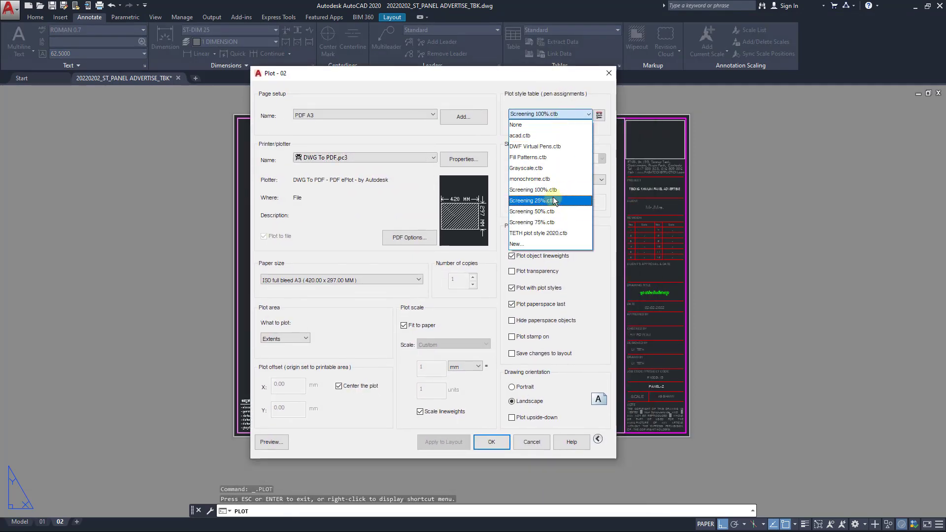
left_click(521, 180)
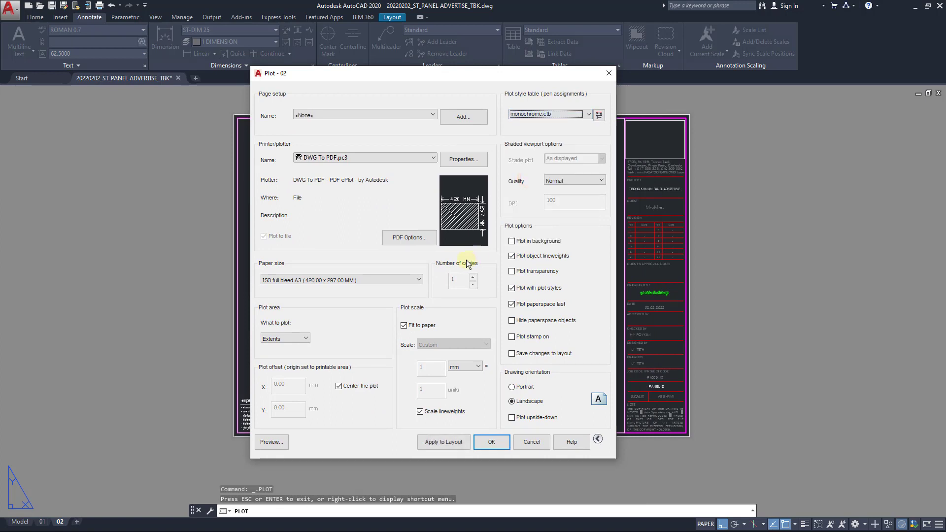
left_click(272, 442)
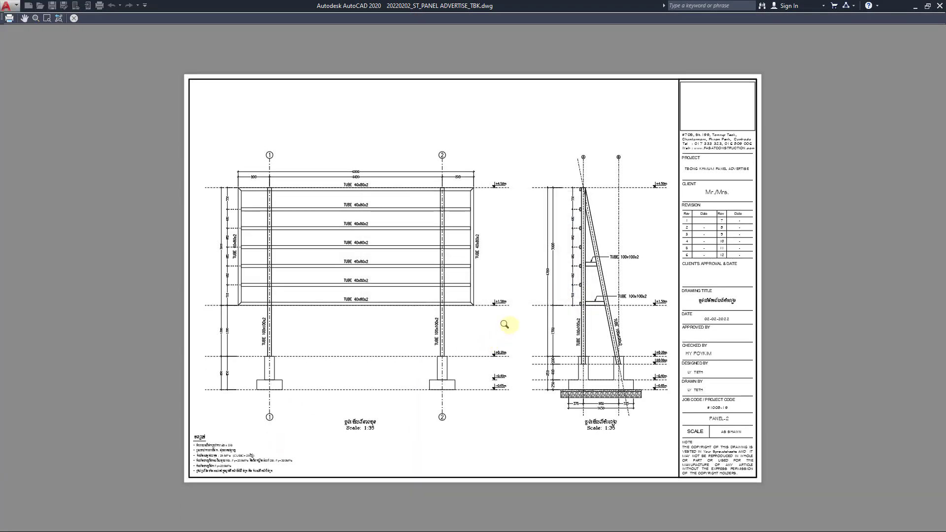
Zoom around the monochrome preview, then exit it and close the Plot dialog without plotting.
scroll(505, 324, "up", 5)
scroll(507, 296, "down", 3)
scroll(566, 246, "up", 3)
scroll(502, 285, "up", 1)
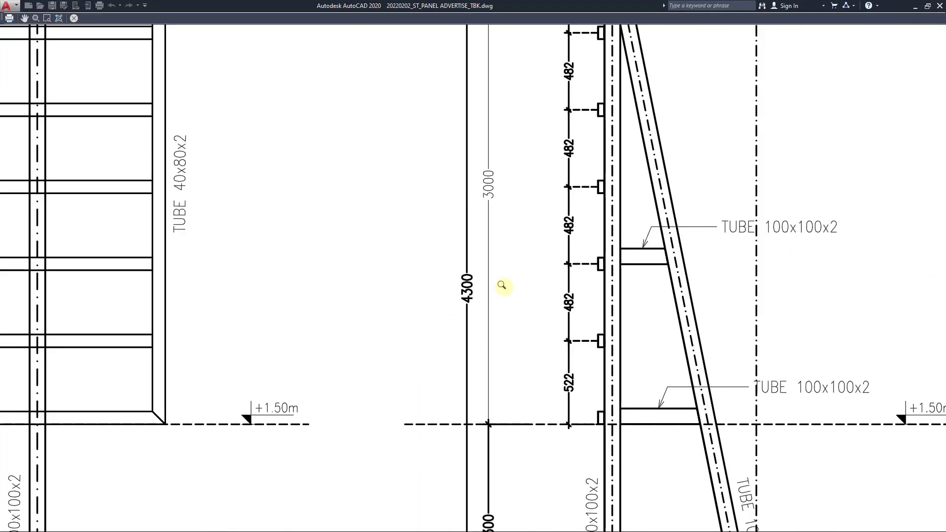
scroll(501, 285, "down", 3)
scroll(561, 156, "up", 4)
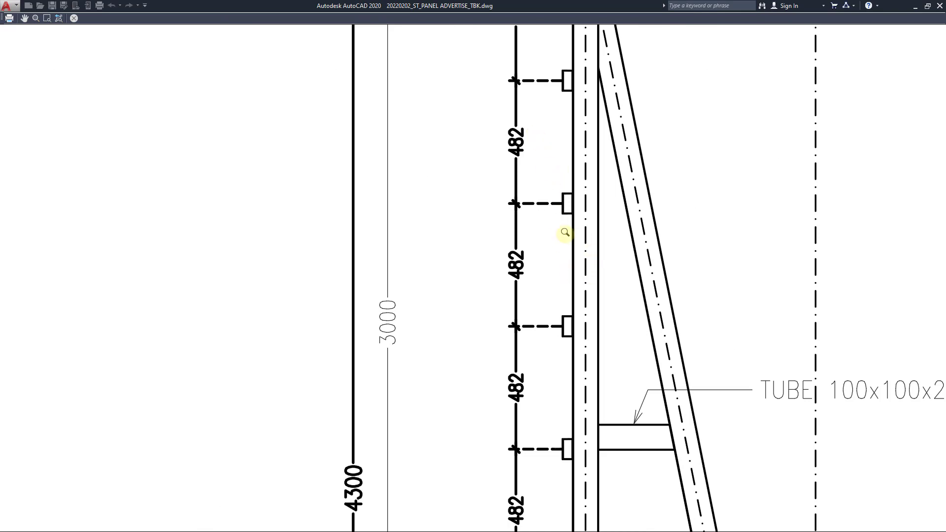
left_click_drag(624, 163, 602, 205)
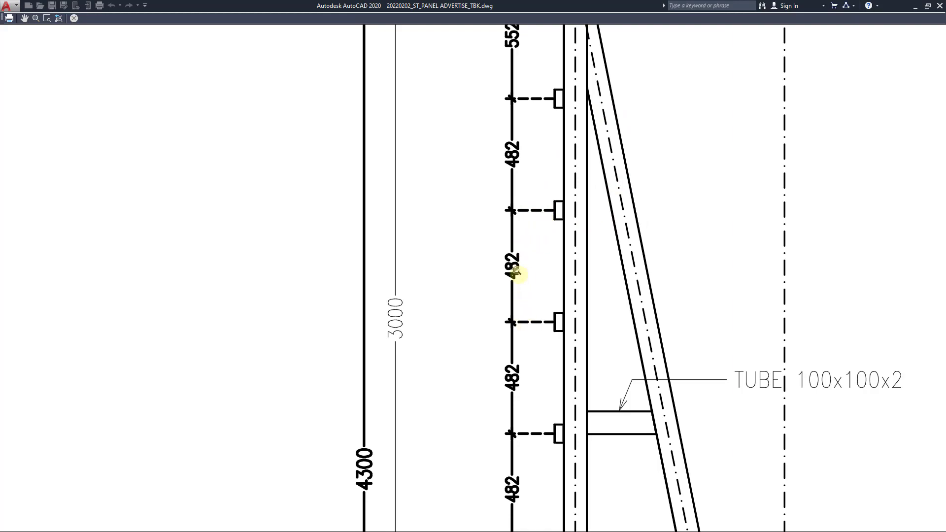
scroll(515, 281, "down", 5)
scroll(555, 241, "up", 5)
scroll(552, 221, "down", 3)
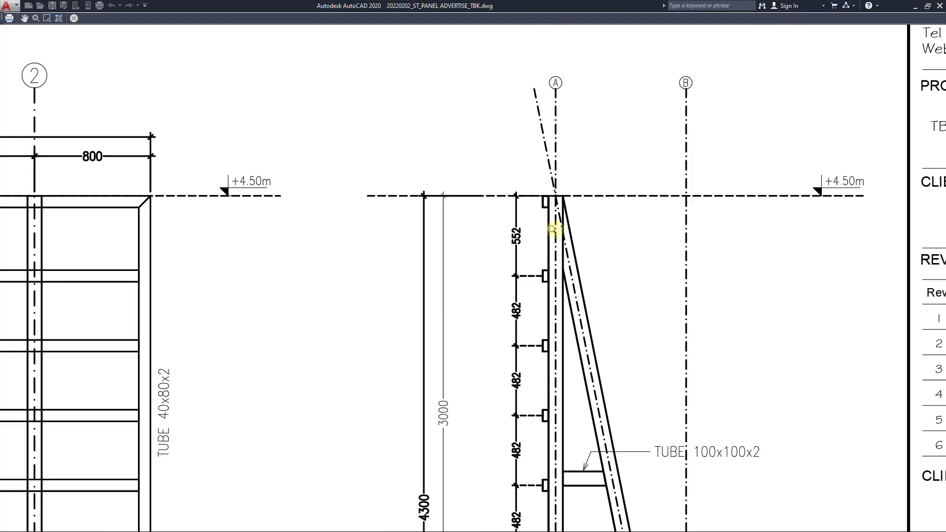
scroll(551, 219, "down", 2)
scroll(533, 238, "up", 5)
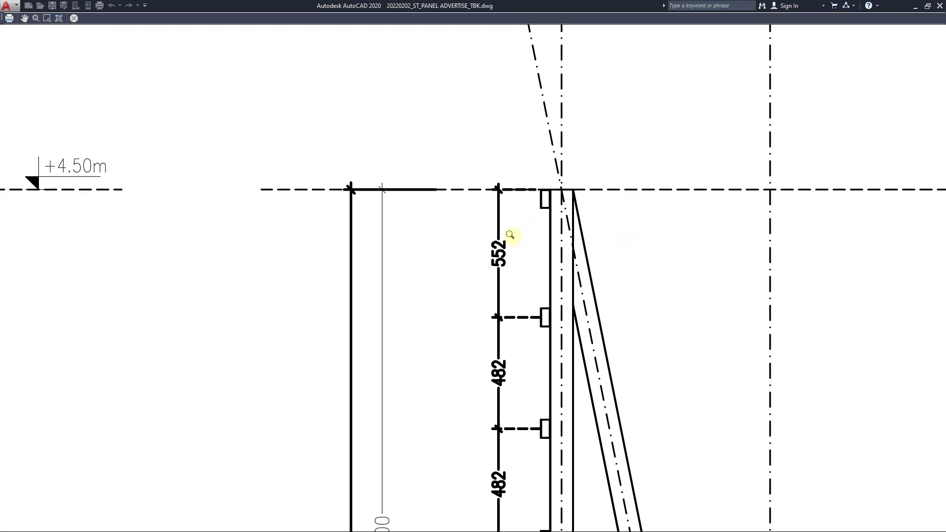
scroll(611, 236, "down", 3)
scroll(608, 256, "up", 3)
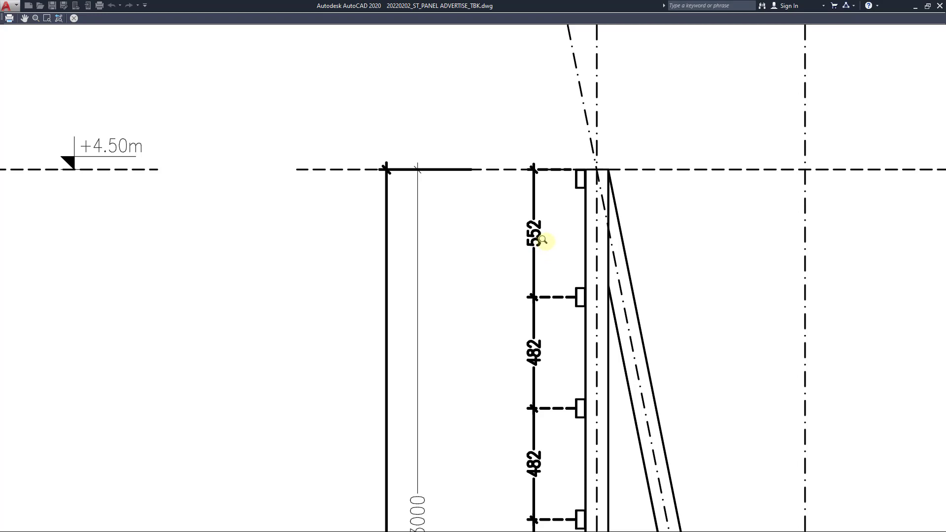
scroll(545, 242, "down", 3)
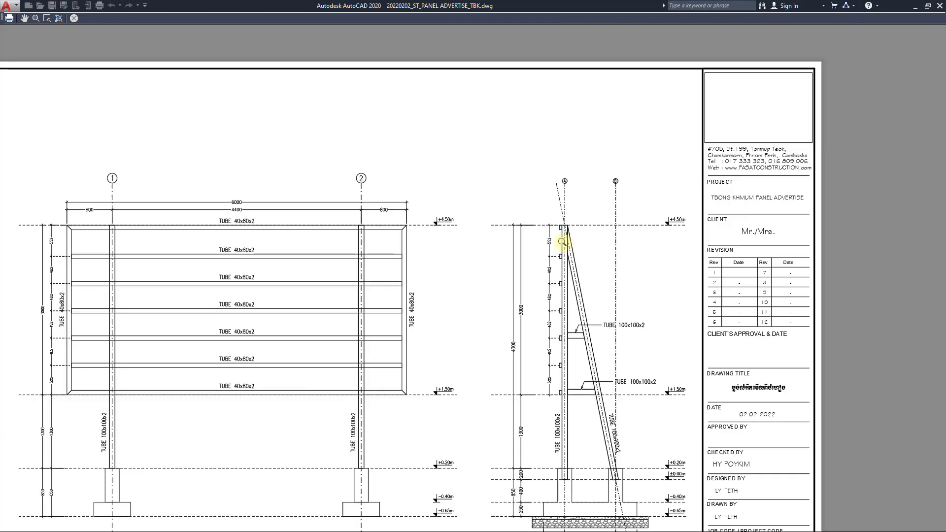
scroll(192, 327, "up", 4)
scroll(516, 217, "down", 4)
scroll(449, 236, "up", 4)
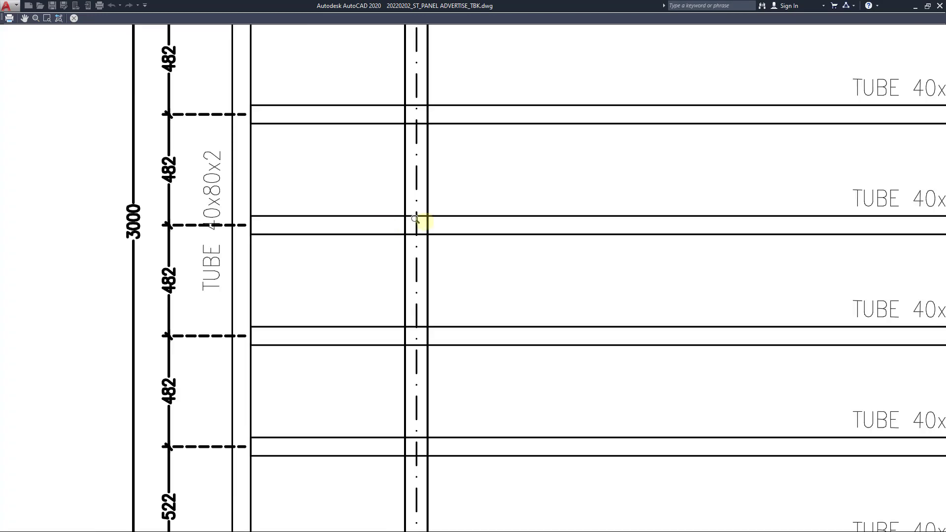
scroll(423, 222, "down", 3)
scroll(380, 296, "up", 2)
scroll(462, 348, "down", 3)
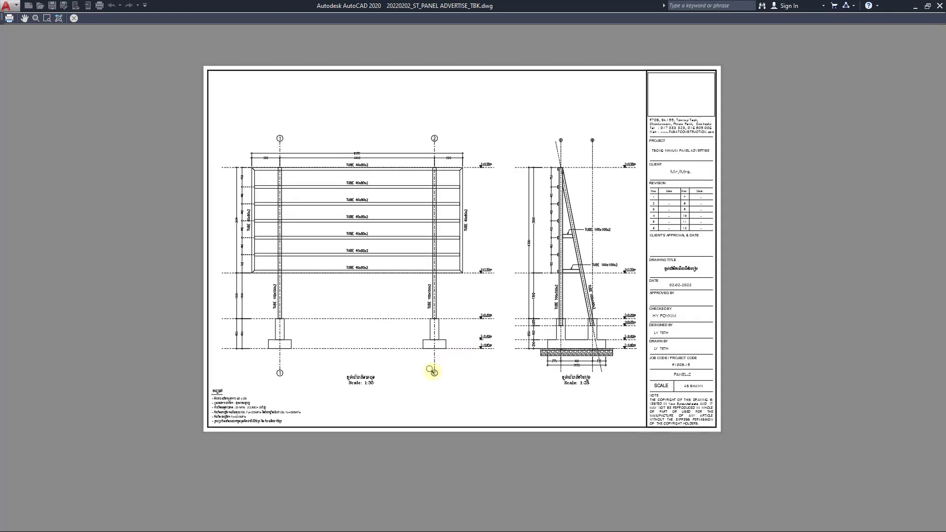
key("Escape")
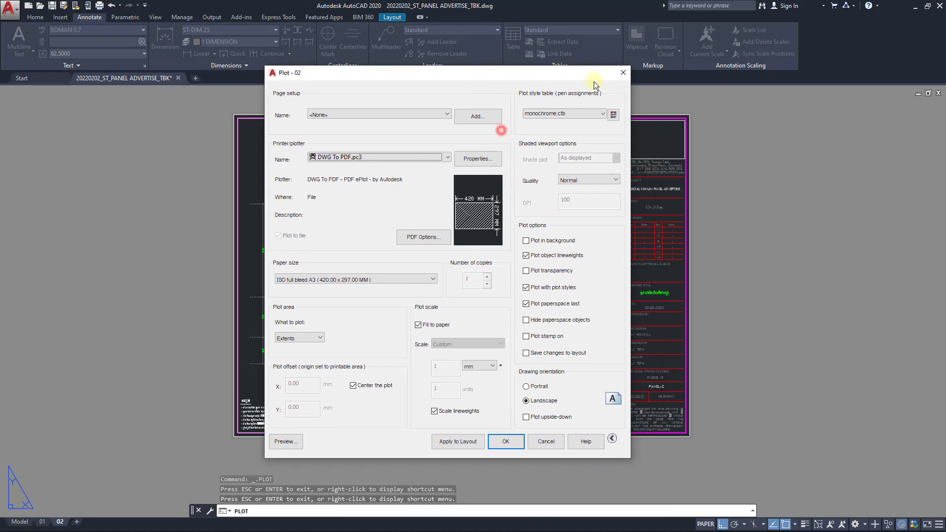
left_click(623, 72)
Reopen plotting for layout 02, briefly open the style editor, and keep Screening 100%.ctb.
right_click(62, 527)
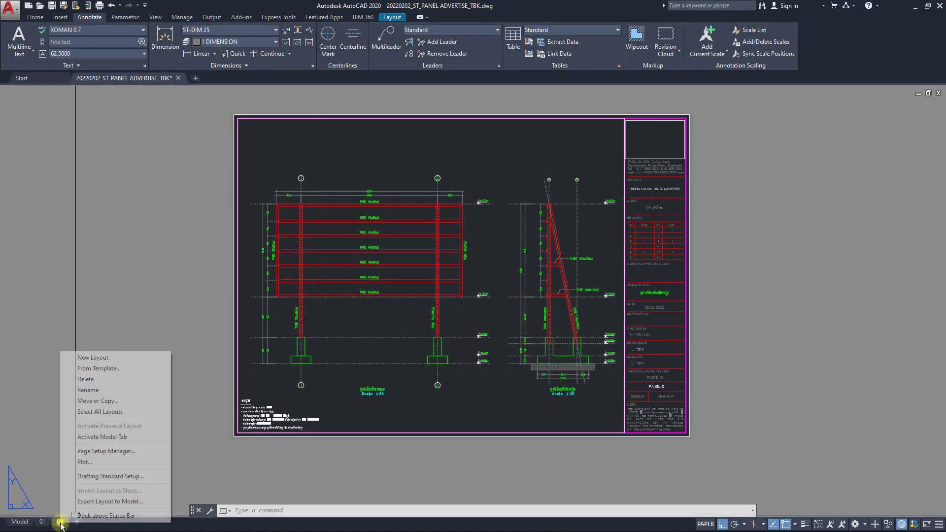
left_click(103, 466)
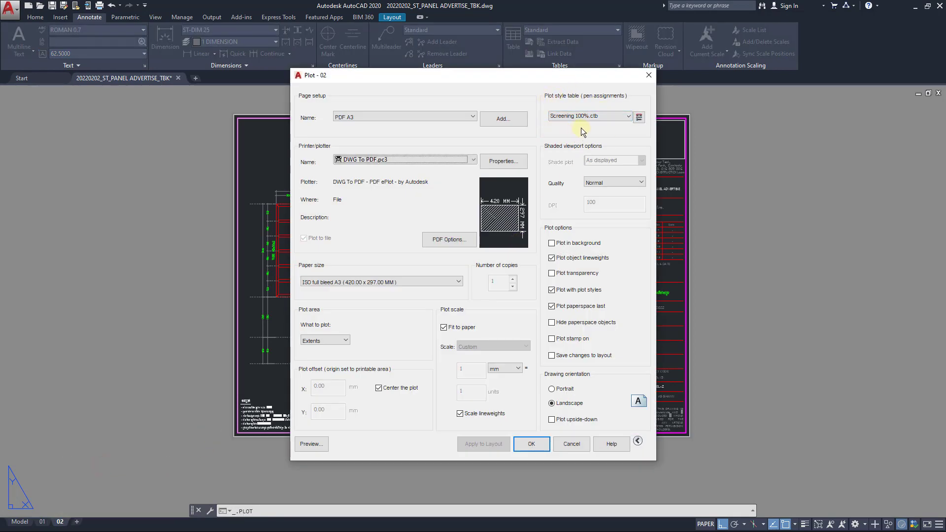
left_click(638, 118)
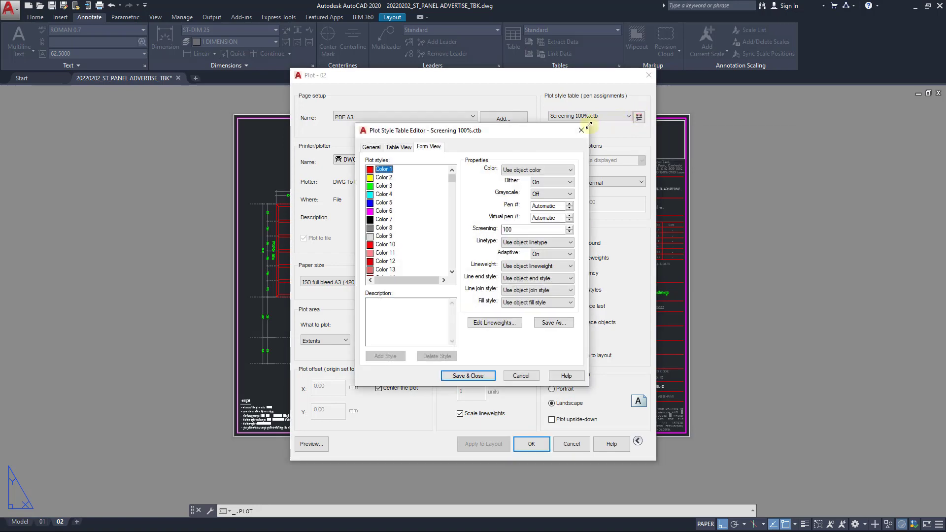
left_click(581, 130)
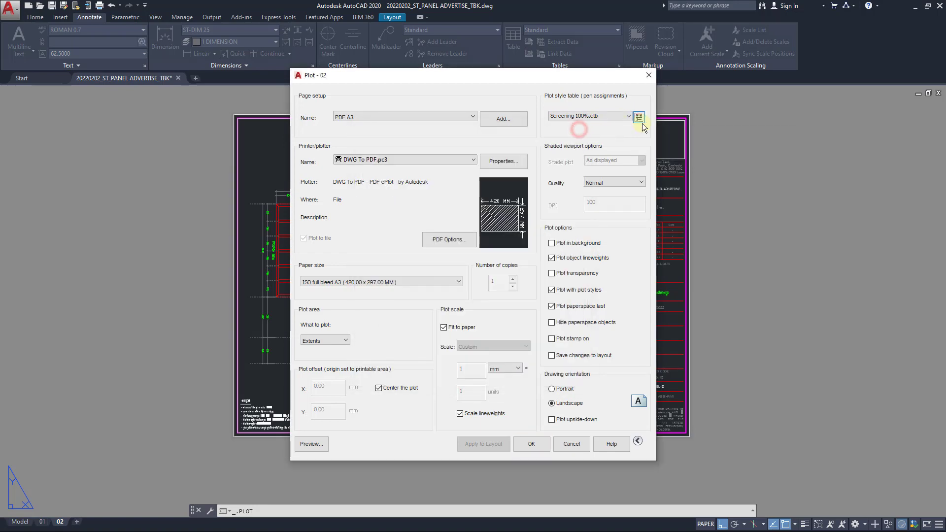
left_click(609, 120)
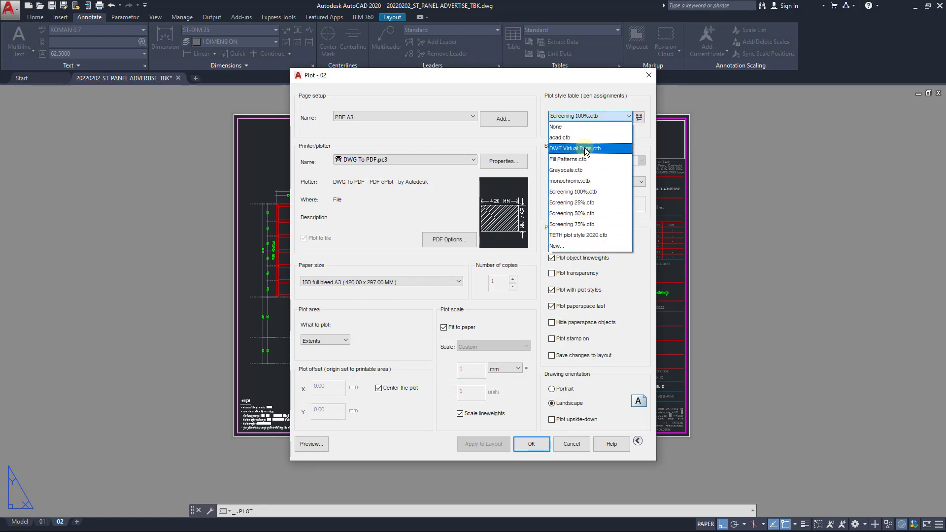
left_click(591, 196)
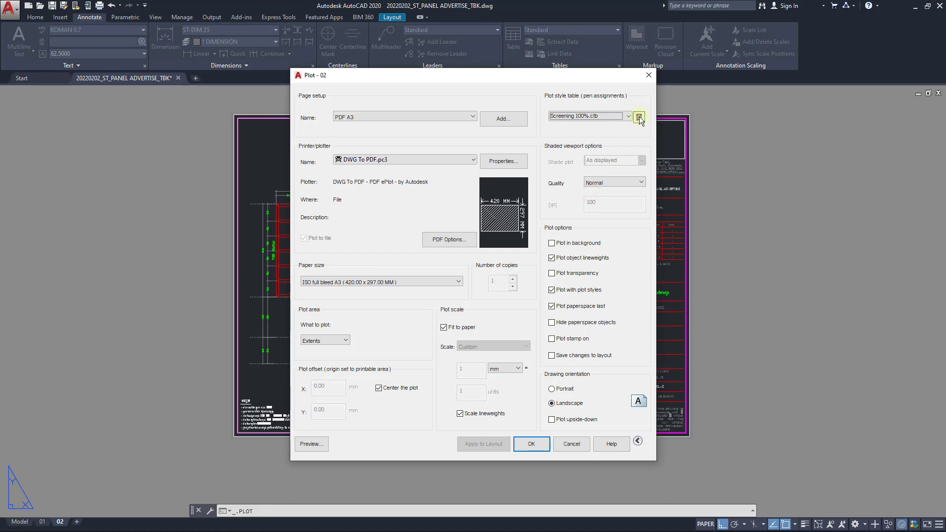
Show the Screening 100%.ctb editor in Table View, widened to display more colour columns.
left_click(640, 120)
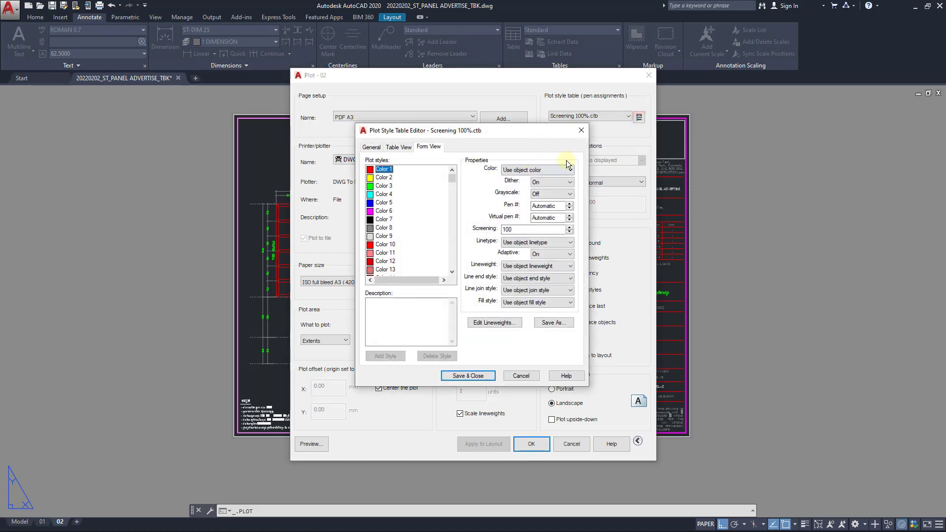
mouse_move(533, 131)
left_mouse_down()
mouse_move(472, 113)
mouse_move(516, 118)
left_mouse_up()
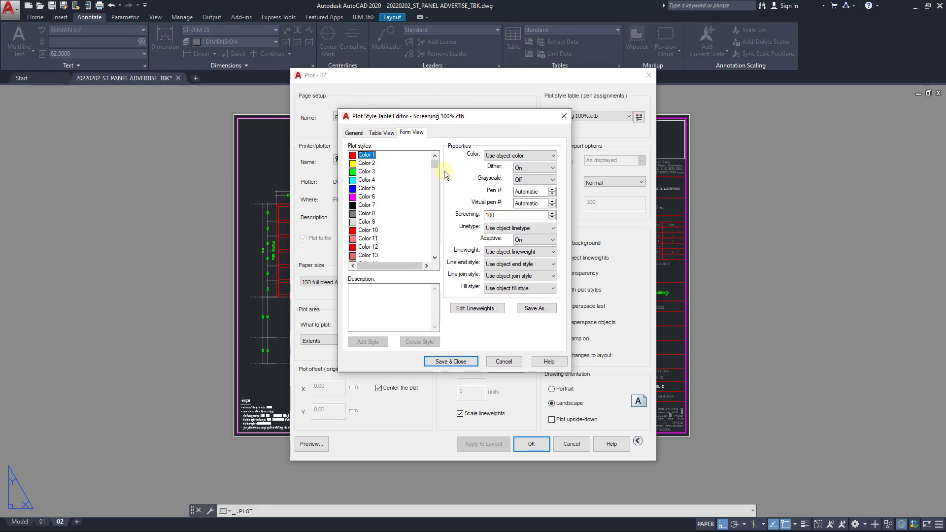
left_click(389, 134)
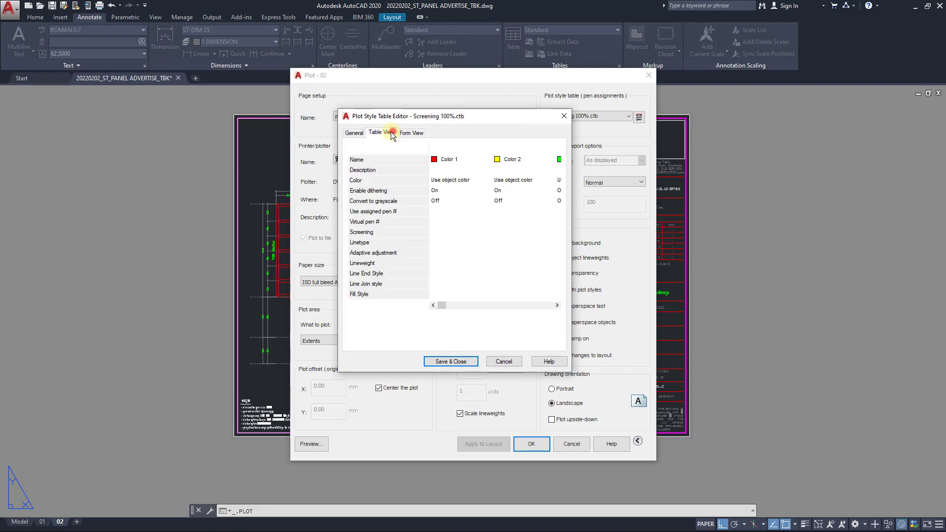
left_click(356, 132)
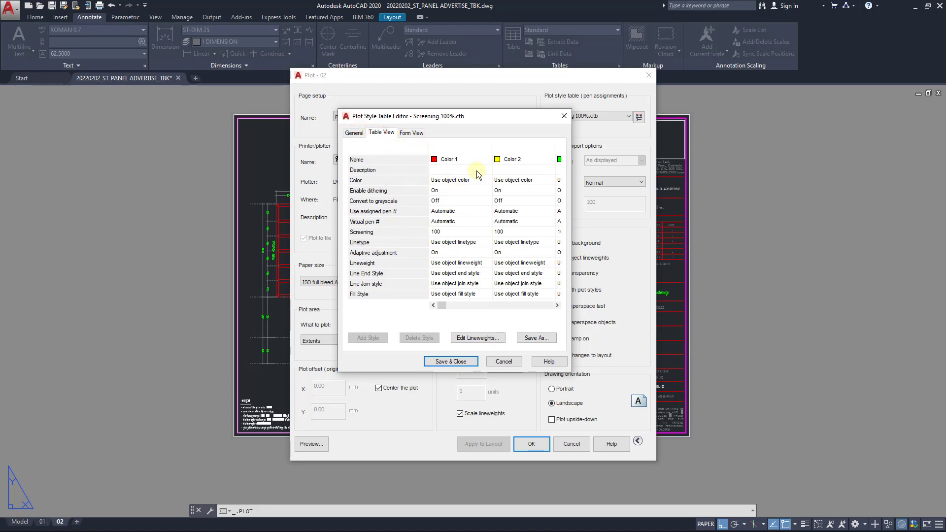
left_click(411, 134)
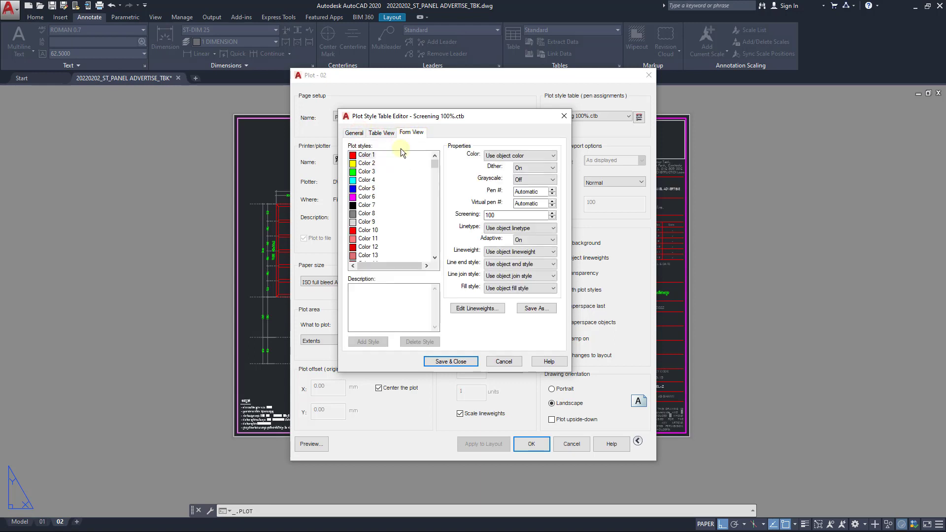
mouse_move(436, 165)
left_mouse_down()
mouse_move(444, 261)
mouse_move(440, 150)
left_mouse_up()
left_click(388, 133)
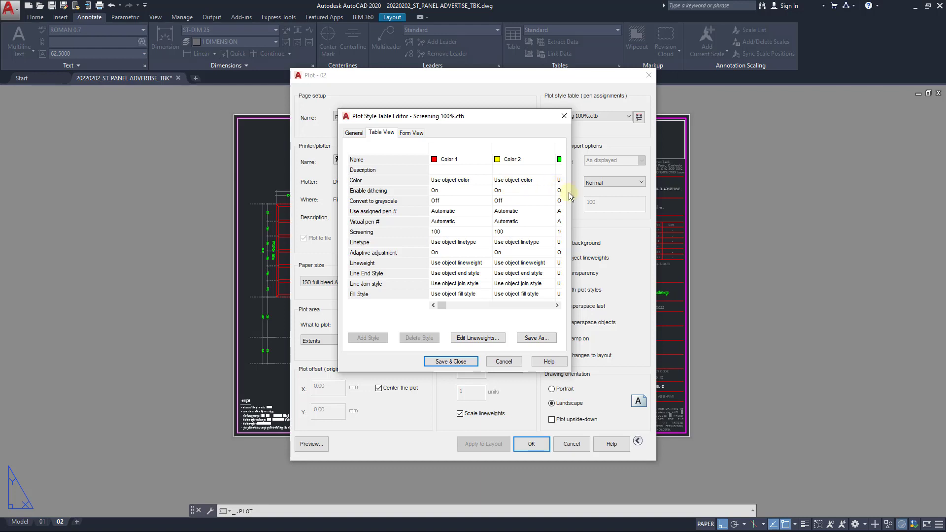
mouse_move(572, 201)
left_mouse_down()
mouse_move(758, 222)
mouse_move(880, 221)
left_mouse_up()
left_click_drag(776, 116, 647, 146)
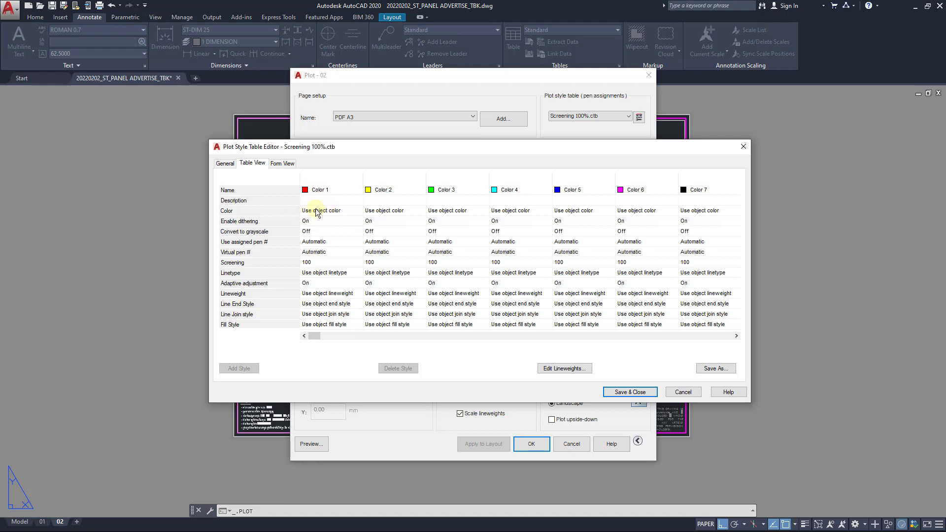
Set Color 1 to Black, trying 0.1500 mm before settling on a 0.1300 mm lineweight.
left_click(355, 211)
left_click(346, 211)
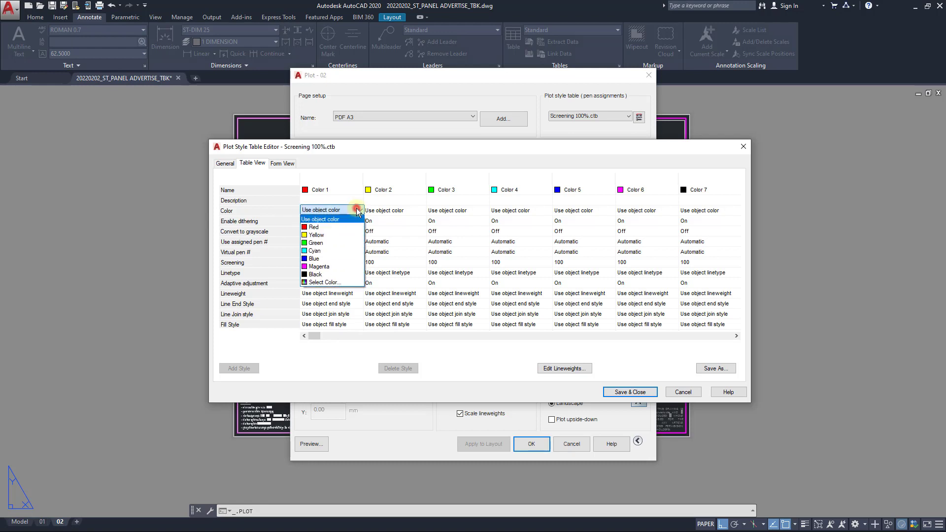
left_click(329, 279)
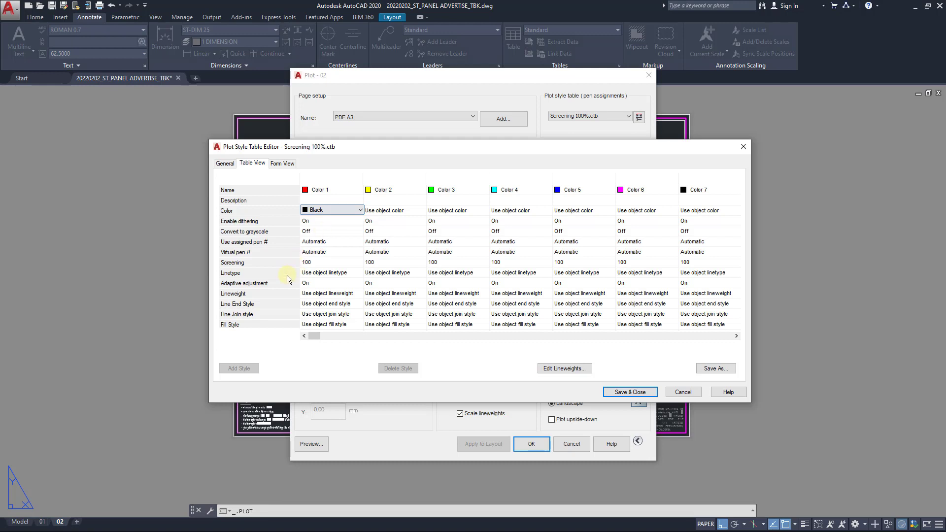
left_click(335, 294)
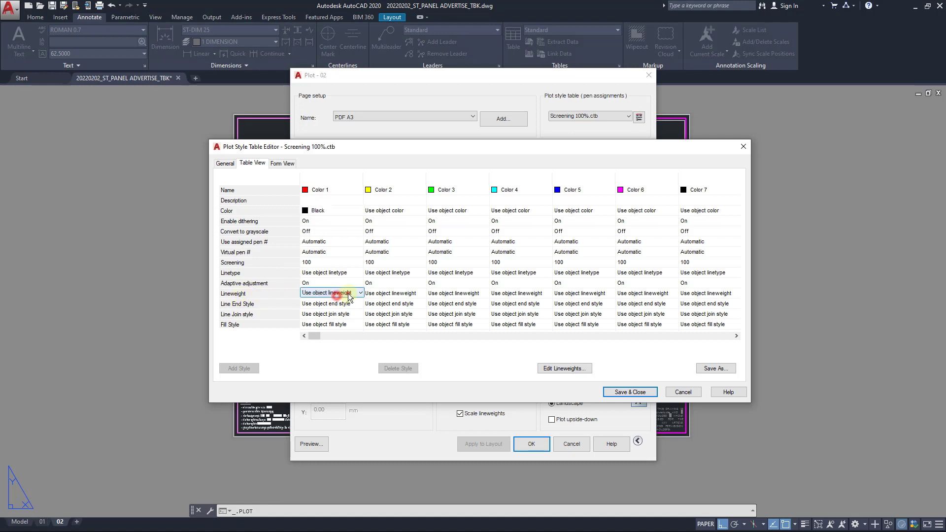
left_click(348, 295)
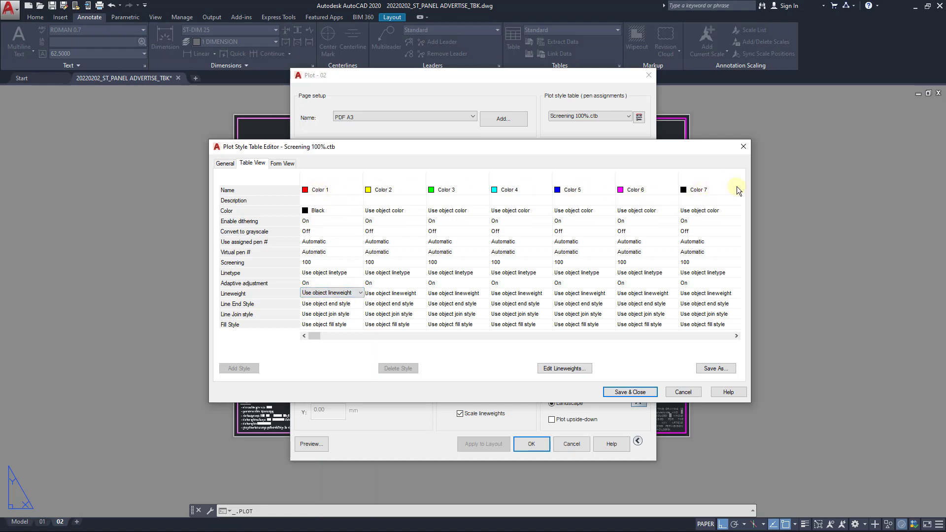
left_click(352, 294)
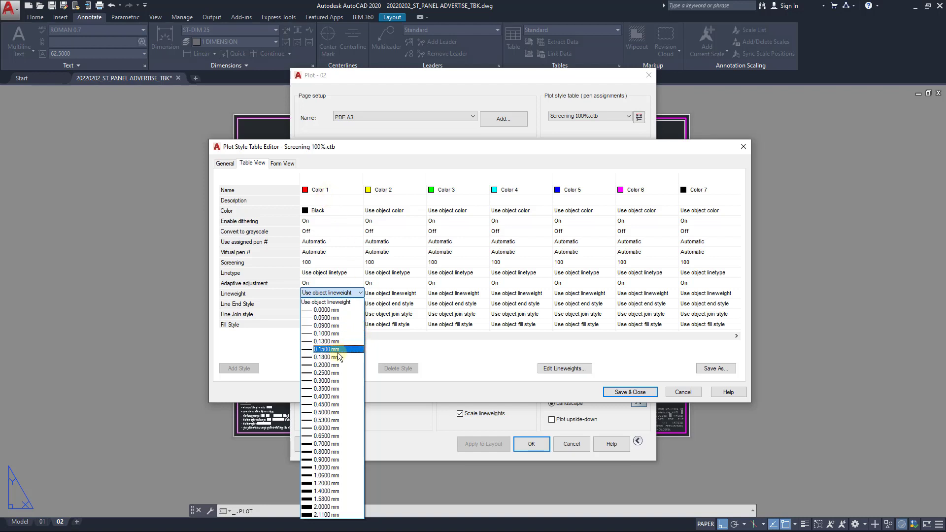
left_click(338, 351)
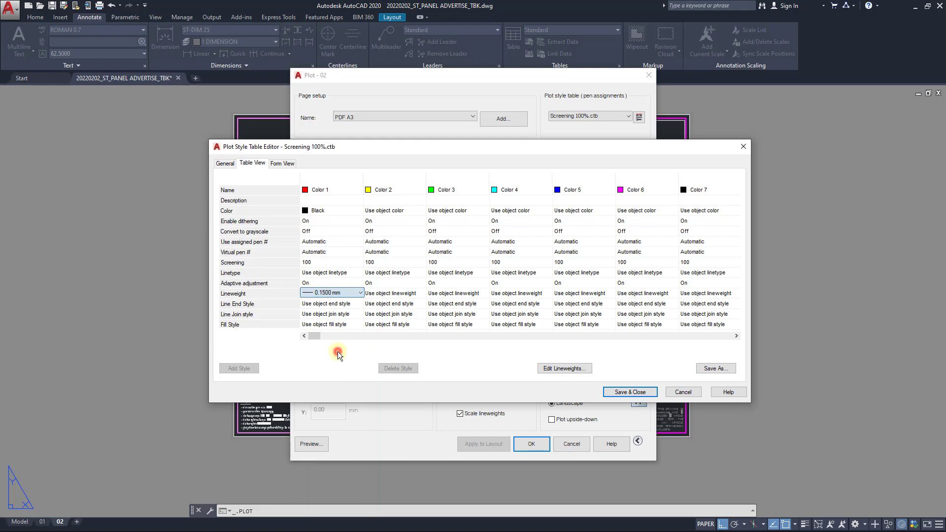
left_click(353, 290)
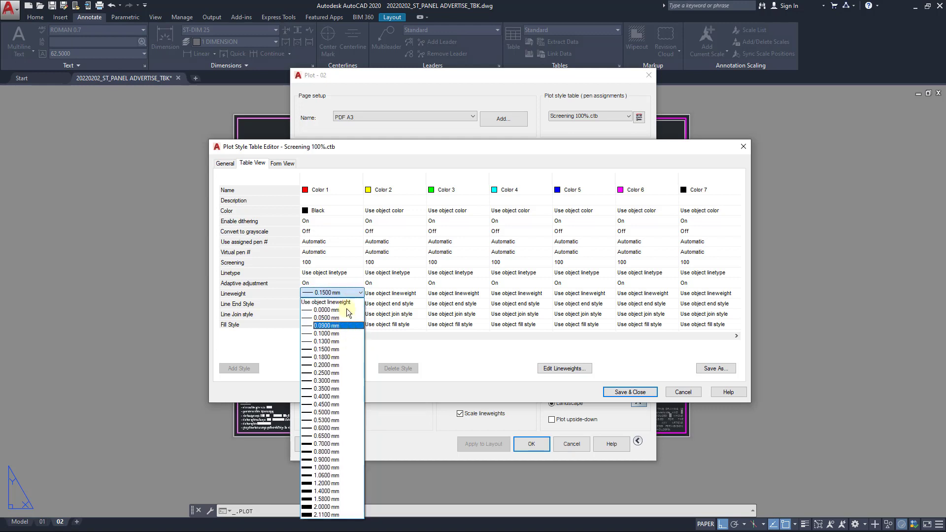
left_click(335, 343)
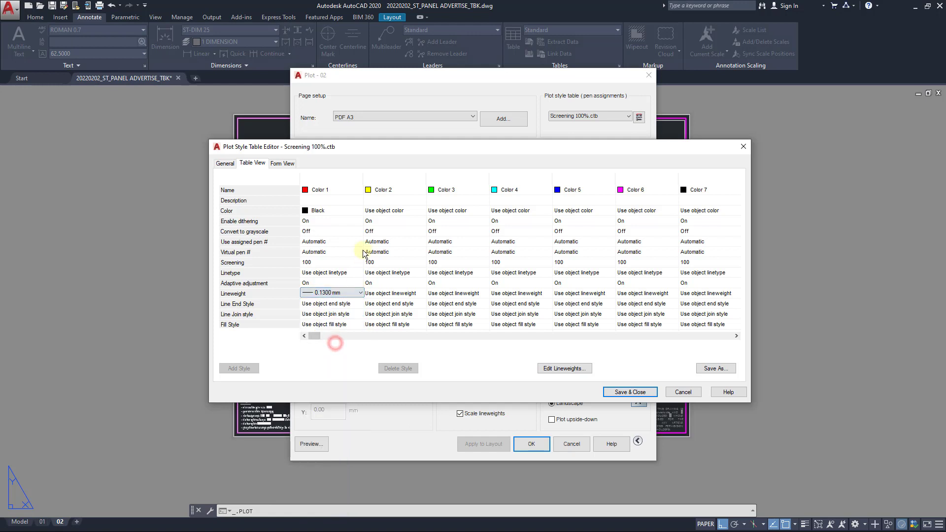
left_click(347, 295)
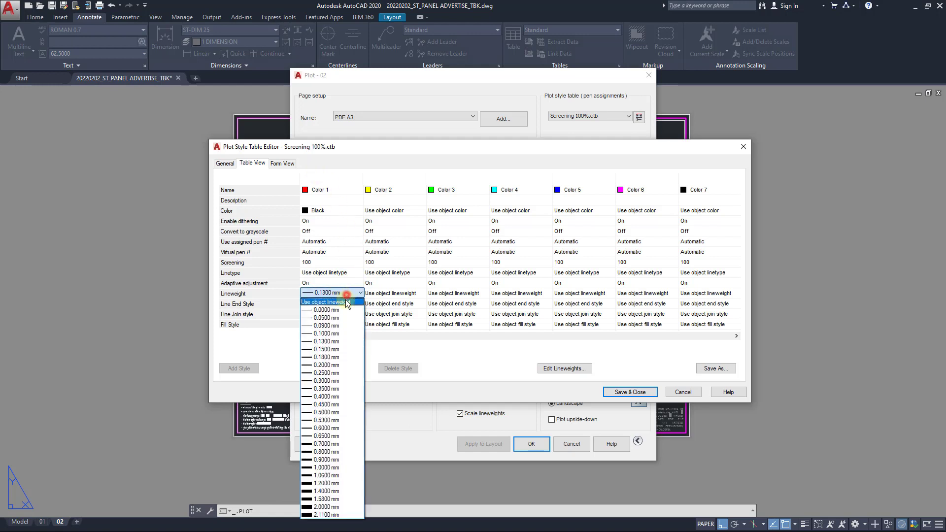
left_click(331, 339)
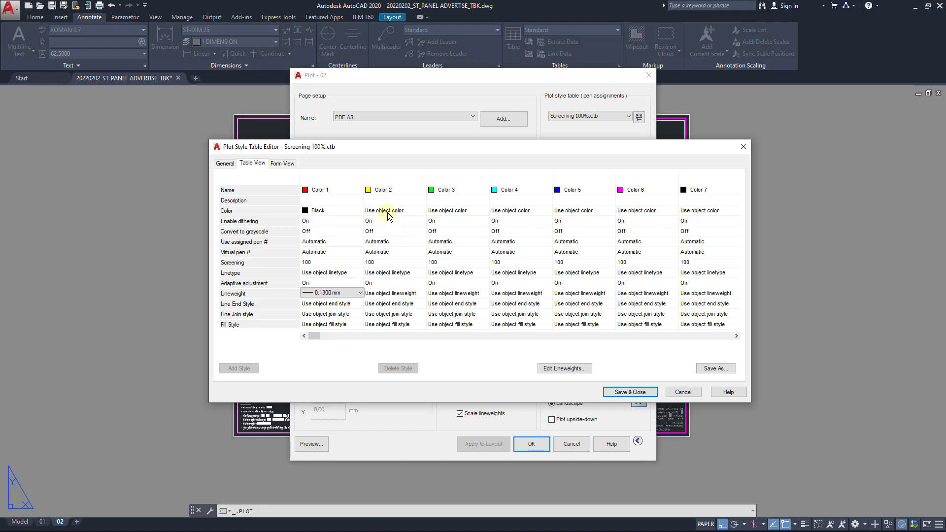
Make Colors 2 and 3 plot Black with a 0.1300 mm lineweight.
left_click(403, 210)
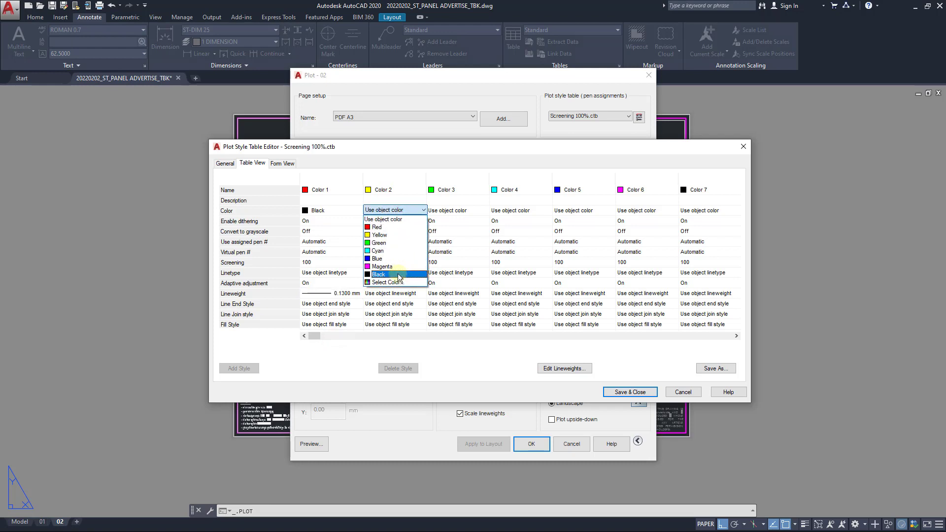
left_click(397, 274)
left_click(405, 294)
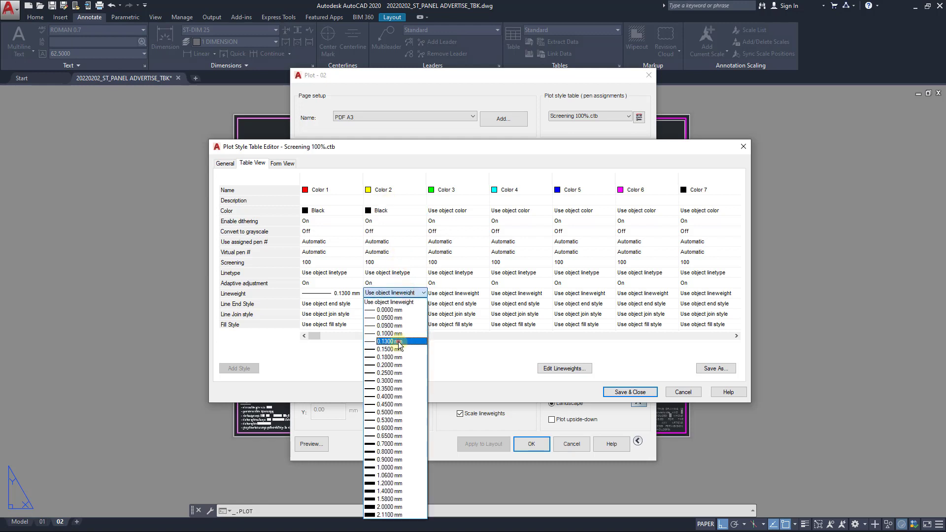
left_click(398, 342)
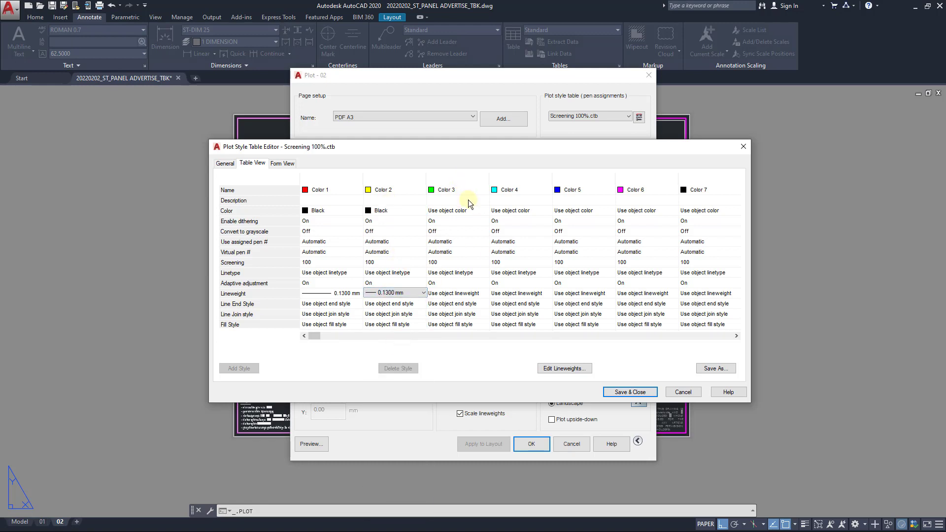
left_click(471, 210)
left_click(477, 211)
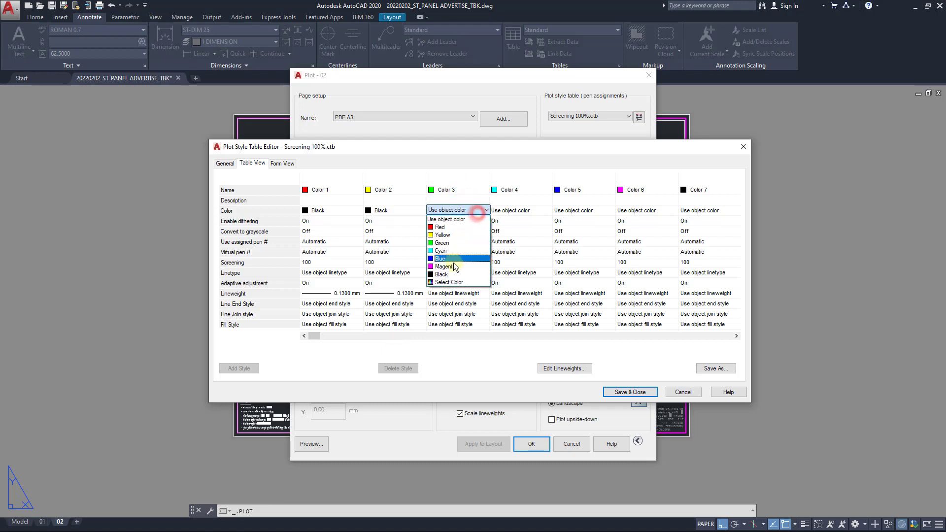
left_click(442, 274)
left_click(453, 294)
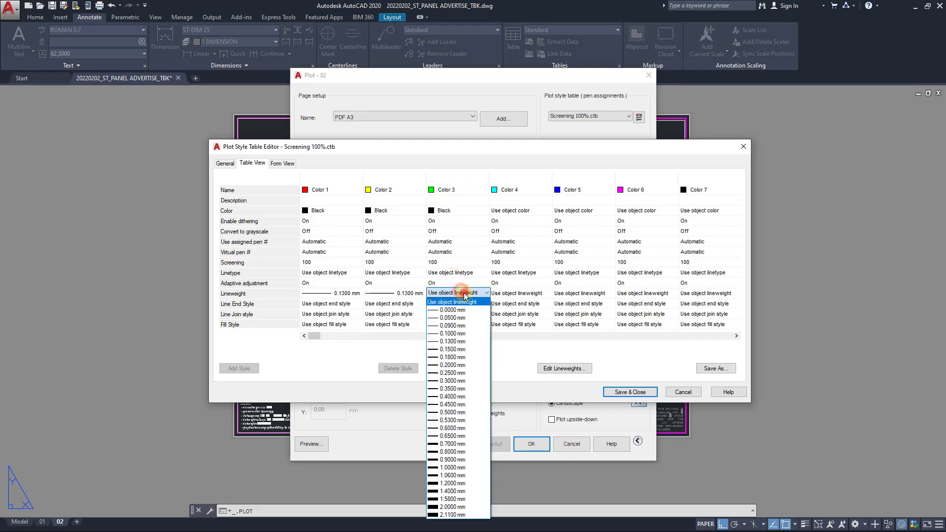
left_click(461, 342)
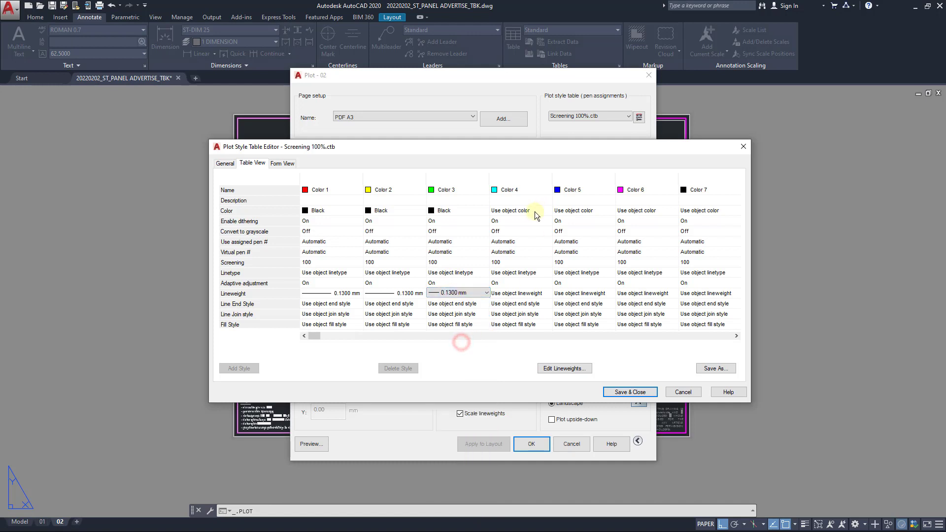
Make Colors 4 and 5 plot Black with a 0.1300 mm lineweight.
left_click(530, 293)
left_click(549, 293)
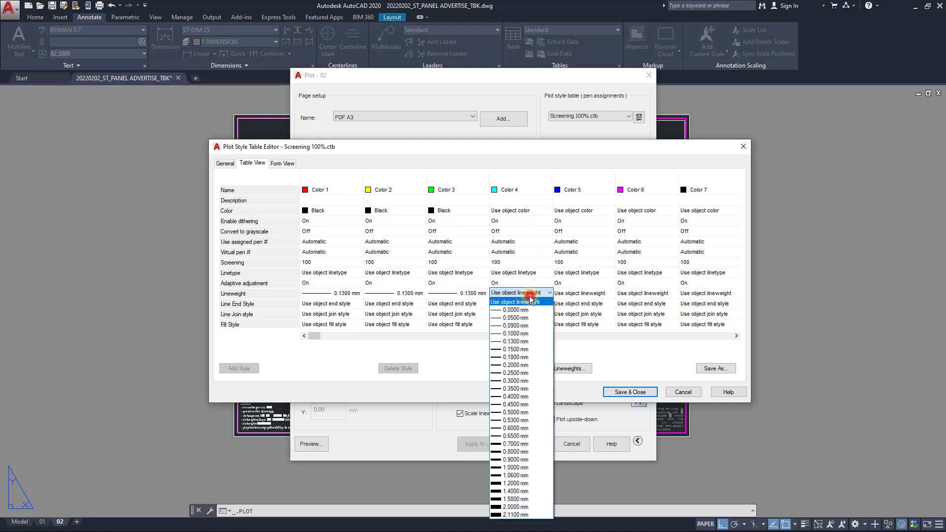
left_click(521, 341)
left_click(533, 211)
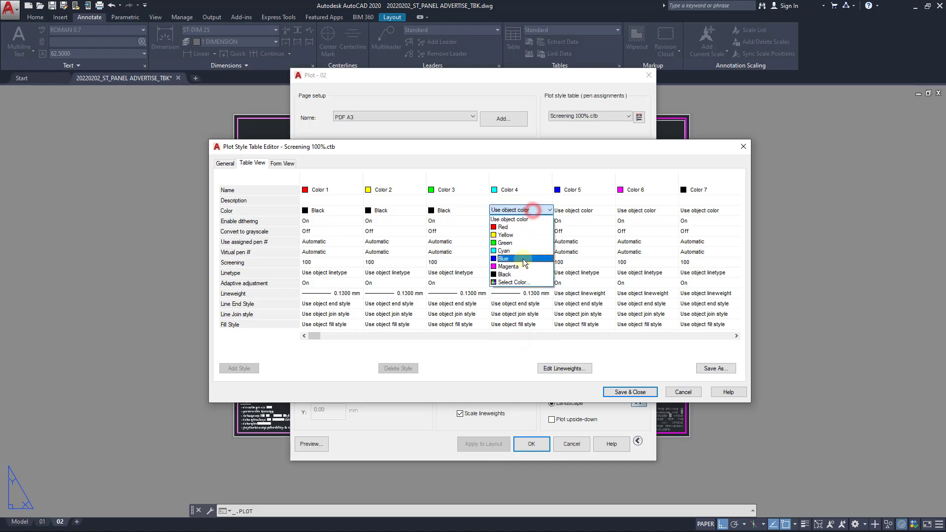
left_click(518, 275)
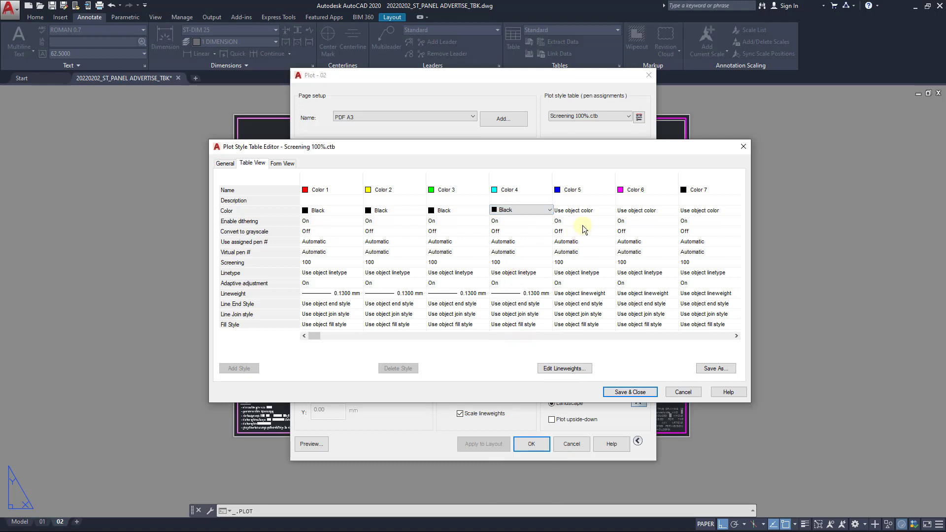
left_click(591, 212)
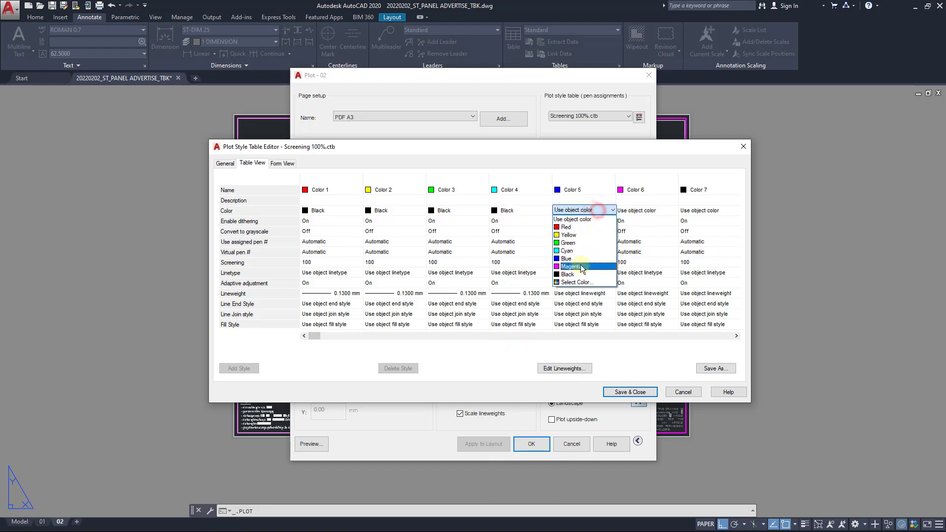
left_click(577, 274)
left_click(586, 292)
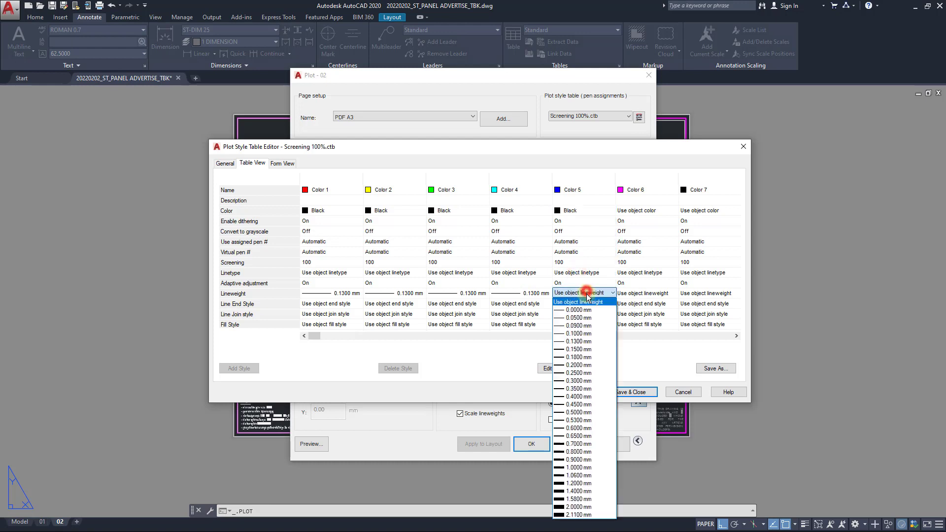
left_click(585, 342)
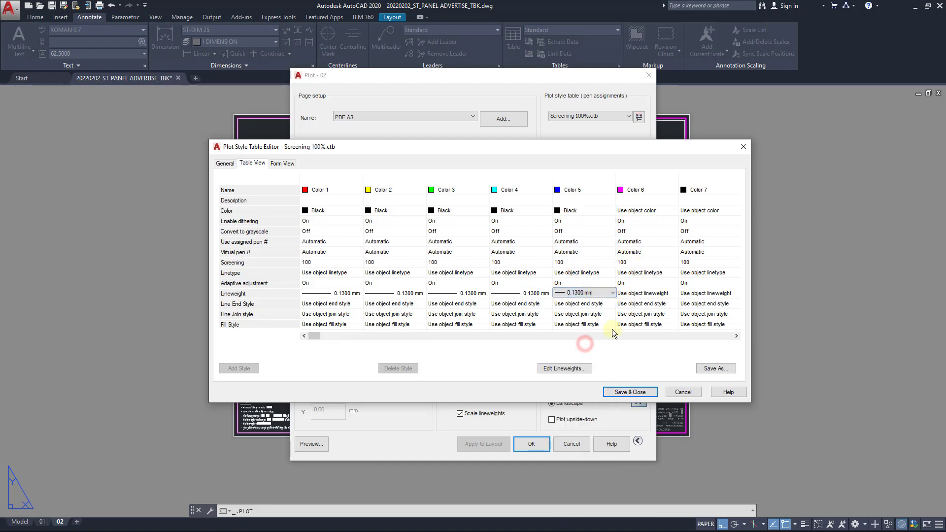
Set Colors 6 and 7 to Black at 0.1300 mm as the columns come into view.
left_click(736, 337)
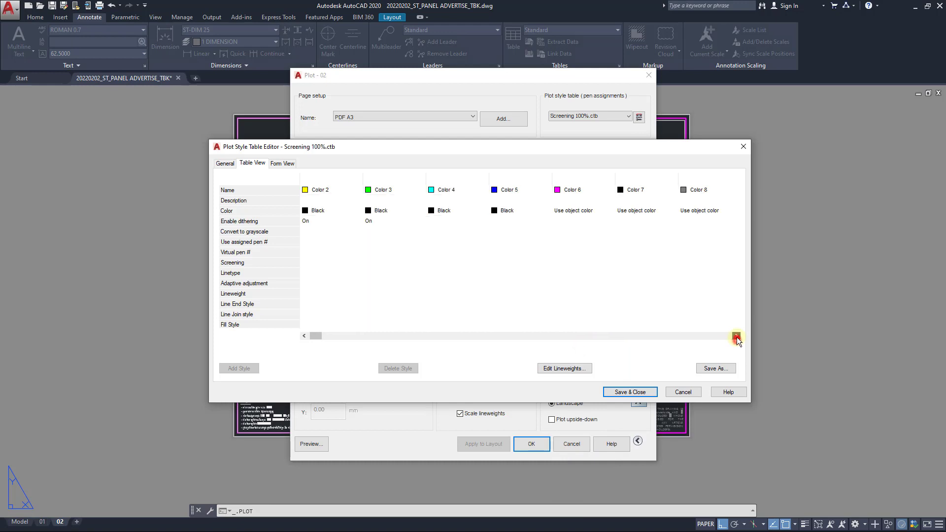
left_click(580, 211)
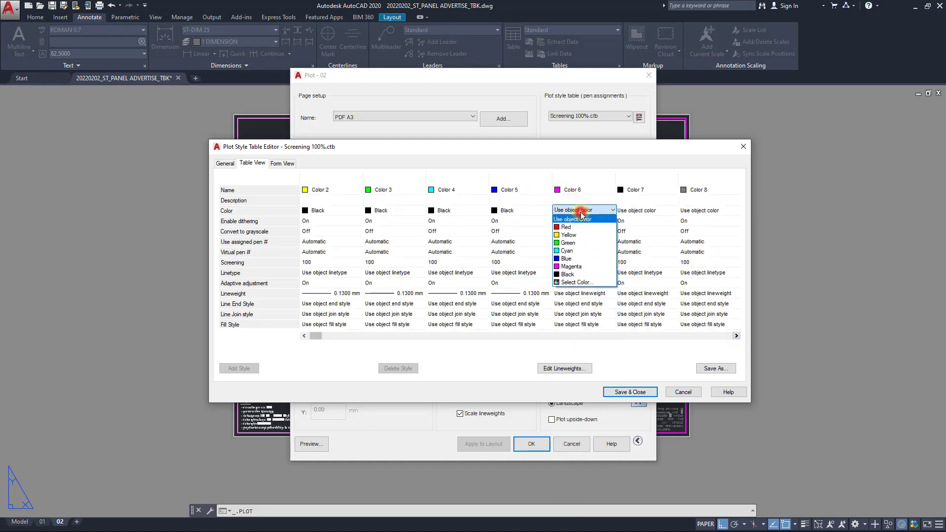
left_click(580, 274)
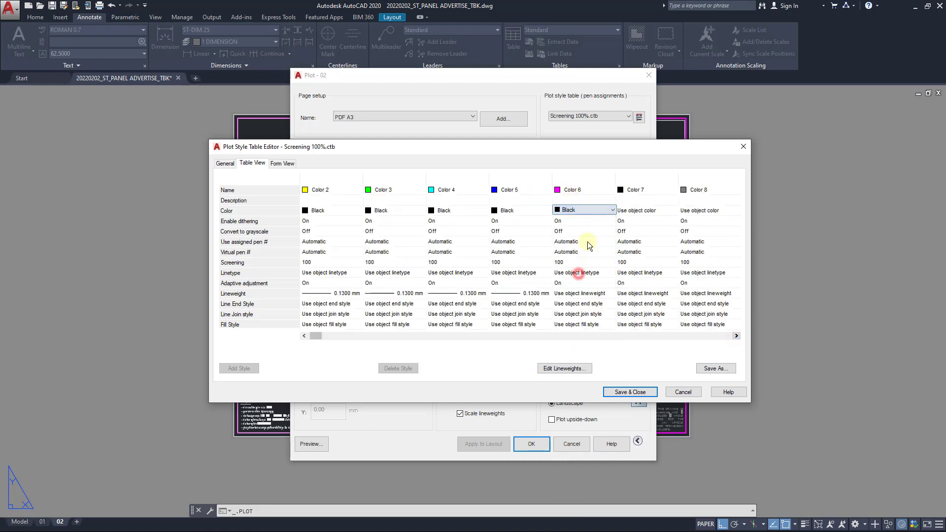
left_click(586, 294)
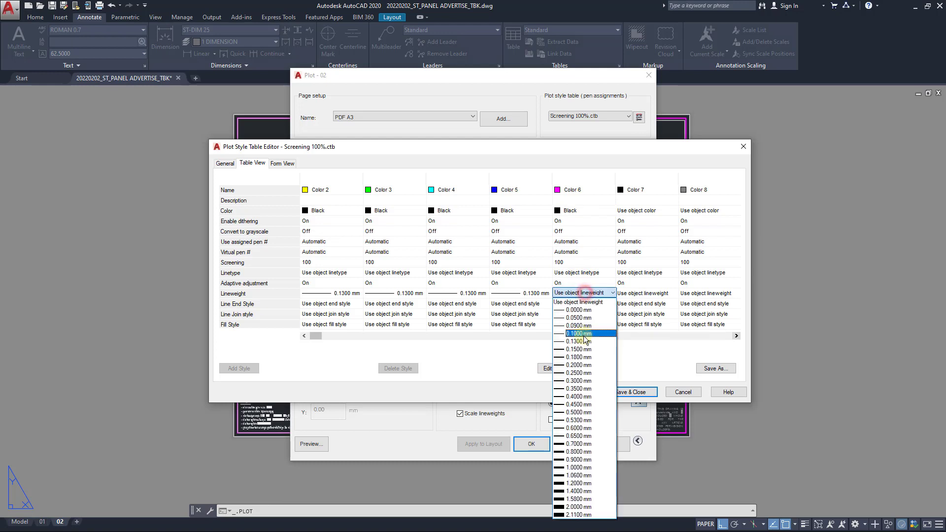
left_click(579, 341)
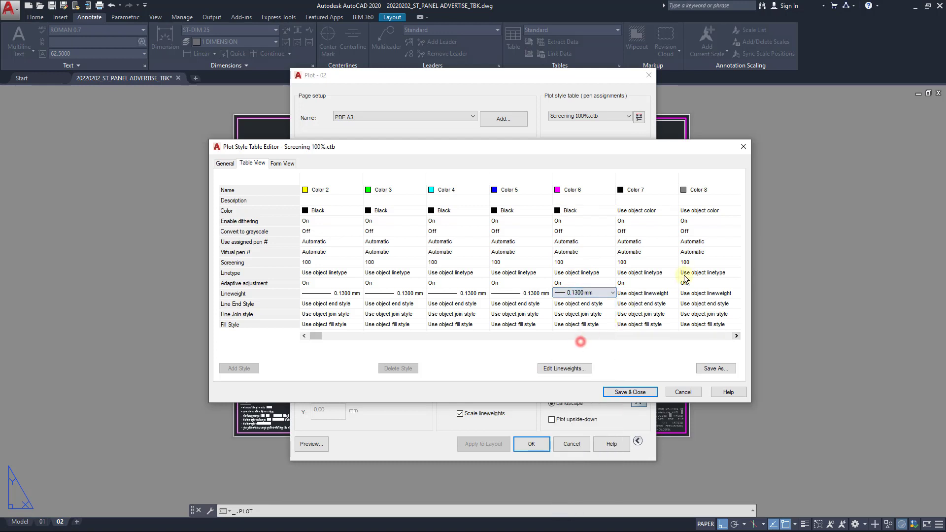
left_click(737, 336)
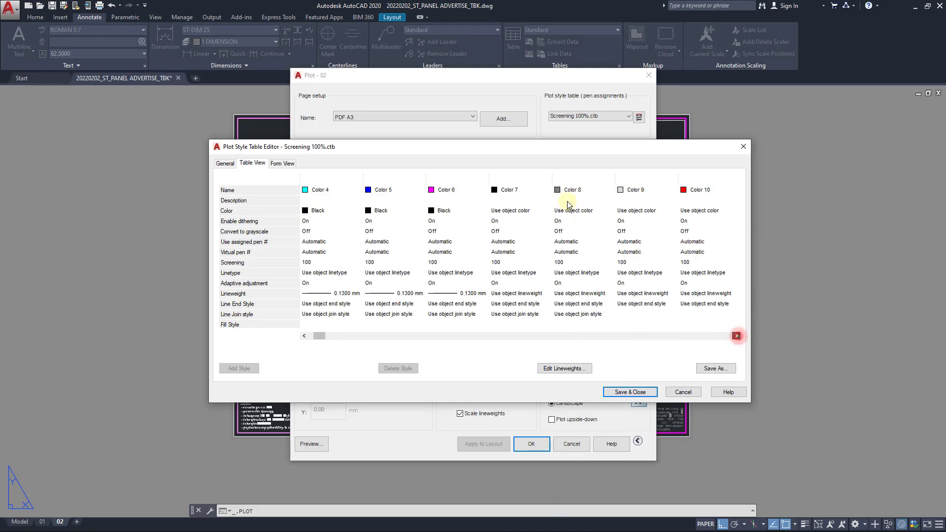
left_click(531, 211)
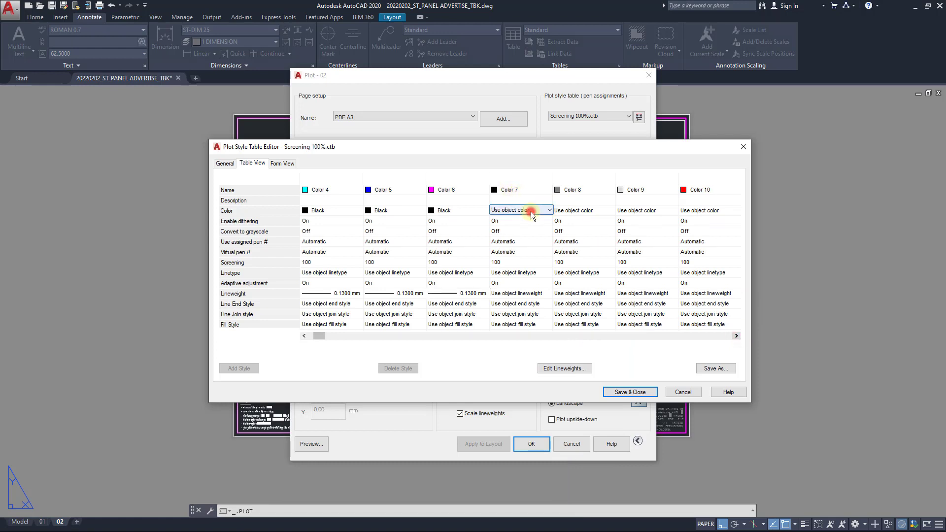
left_click(519, 273)
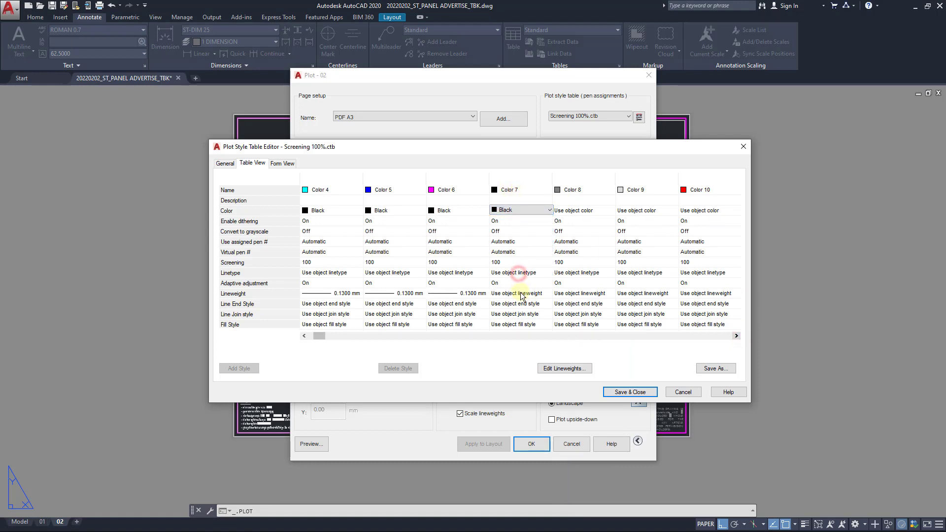
left_click(521, 293)
left_click(521, 293)
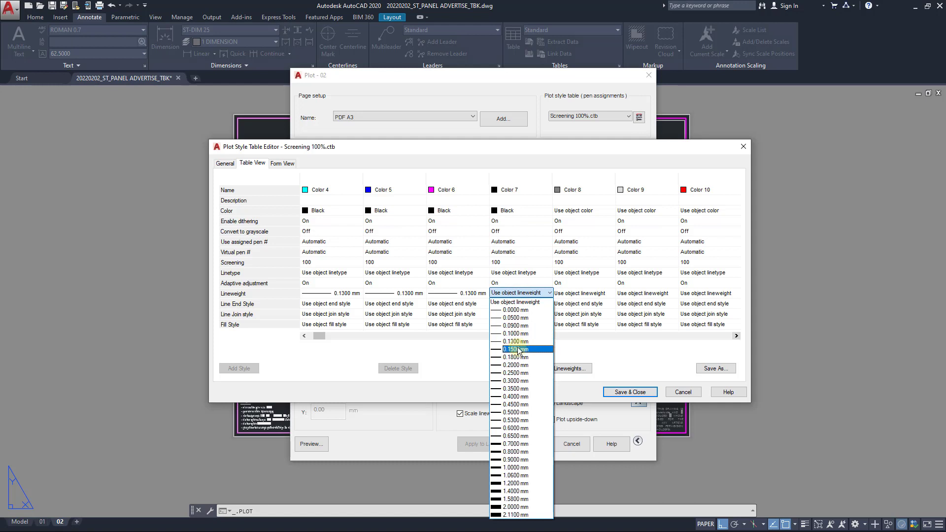
left_click(520, 341)
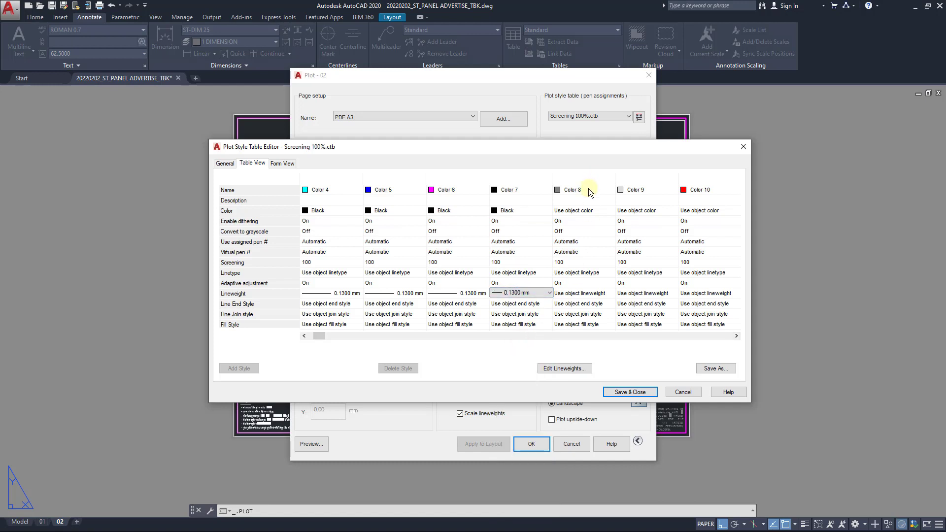
Make Colors 8 and 9 plot Black at the thinner 0.0900 mm lineweight.
left_click(602, 210)
left_click(584, 276)
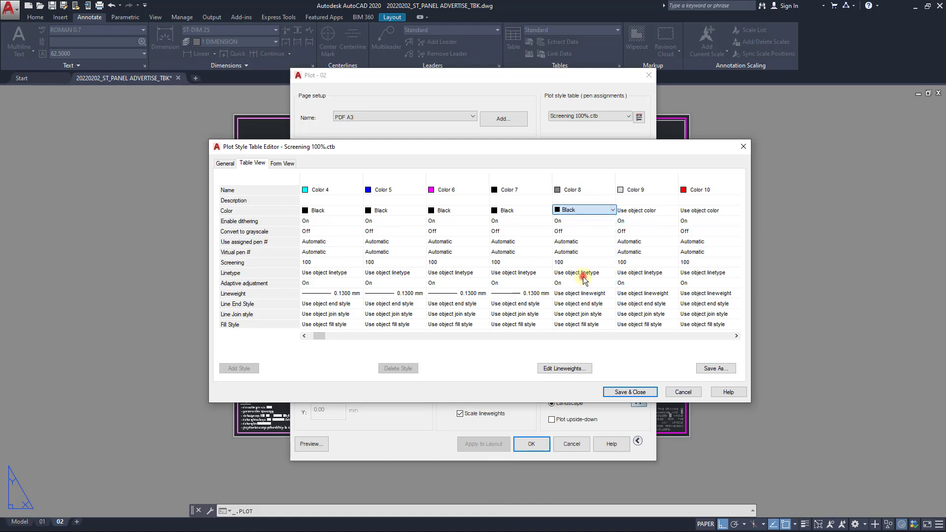
left_click(591, 294)
left_click(594, 294)
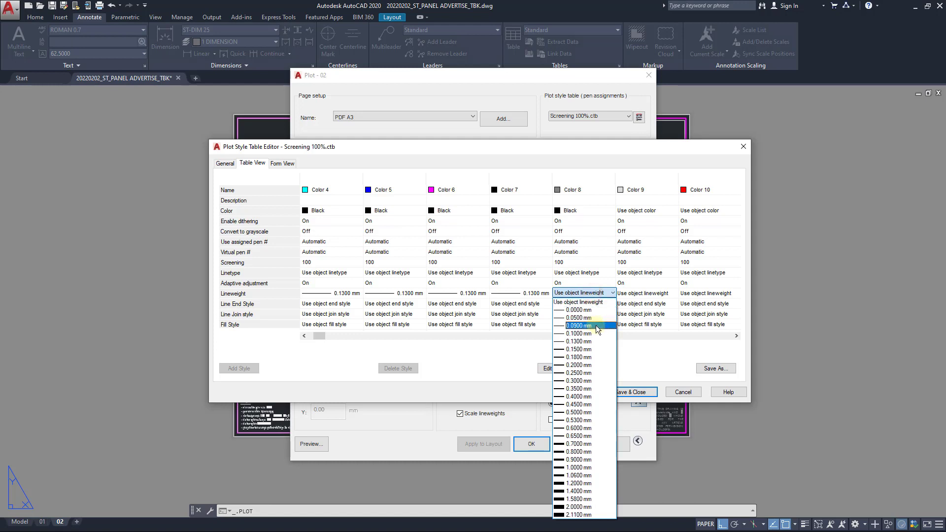
left_click(596, 325)
right_click(596, 325)
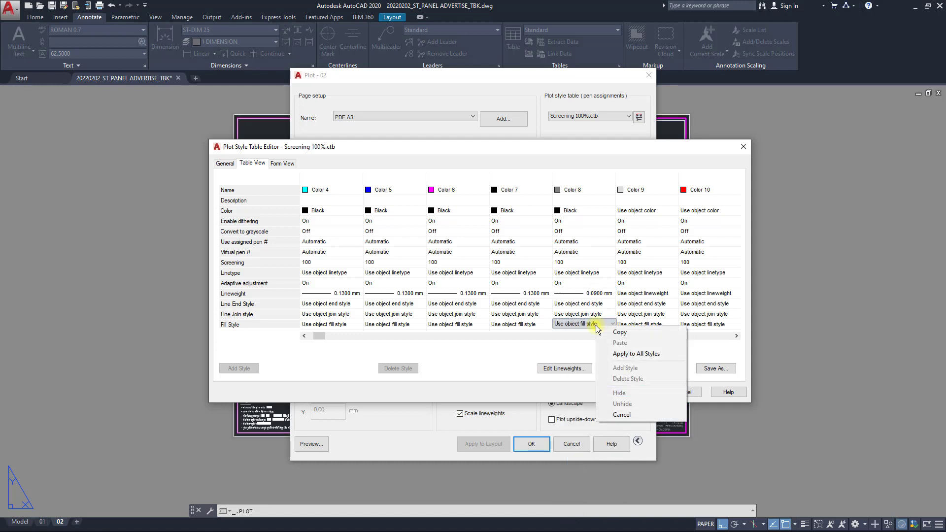
left_click(608, 296)
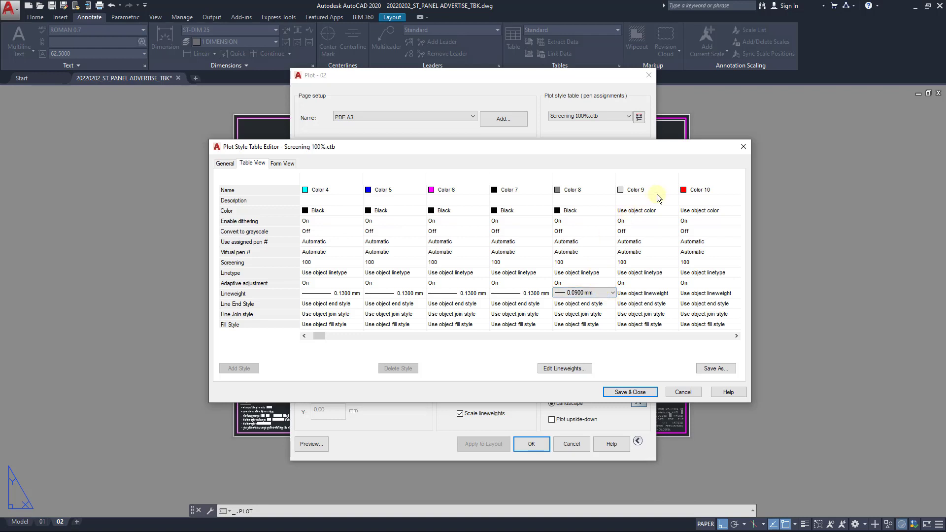
left_click(653, 213)
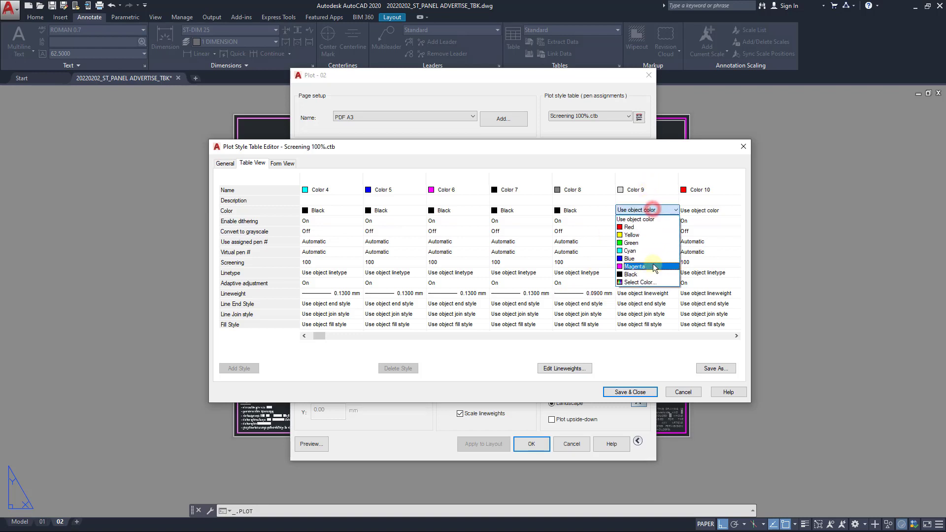
left_click(650, 272)
left_click(651, 296)
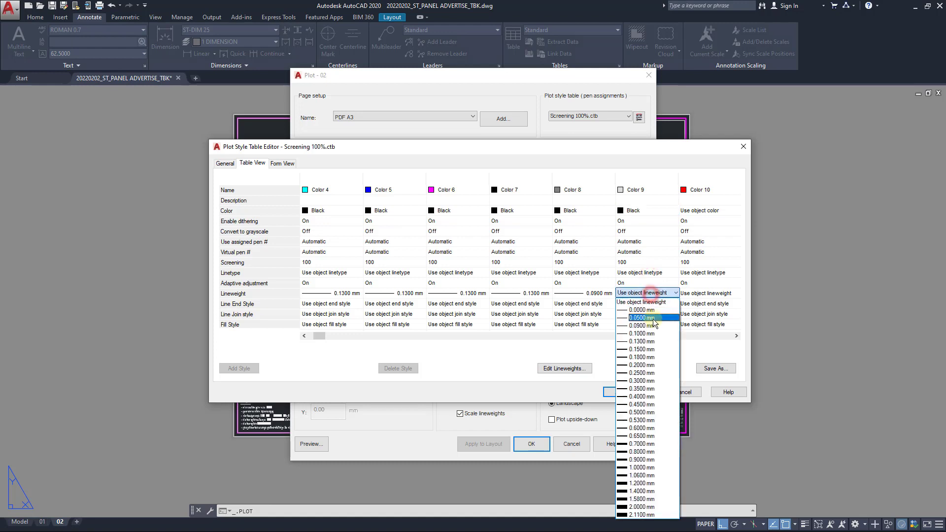
left_click(650, 316)
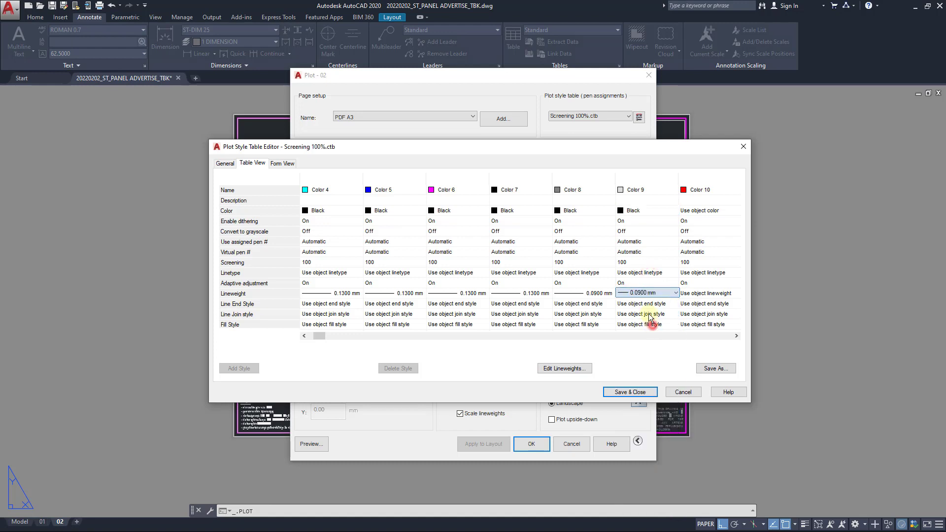
Make Color 10 plot Black with a 0.1300 mm lineweight.
left_click(723, 212)
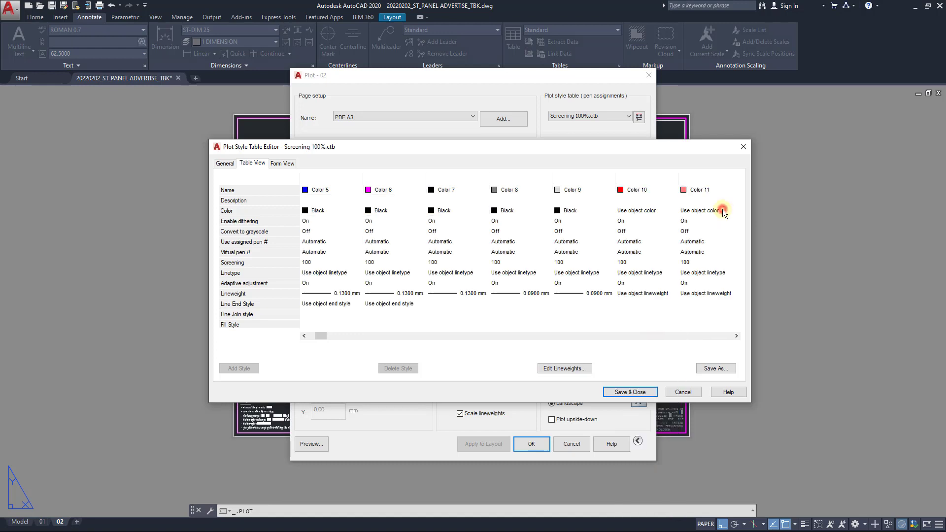
left_click(653, 211)
left_click(652, 277)
left_click(647, 293)
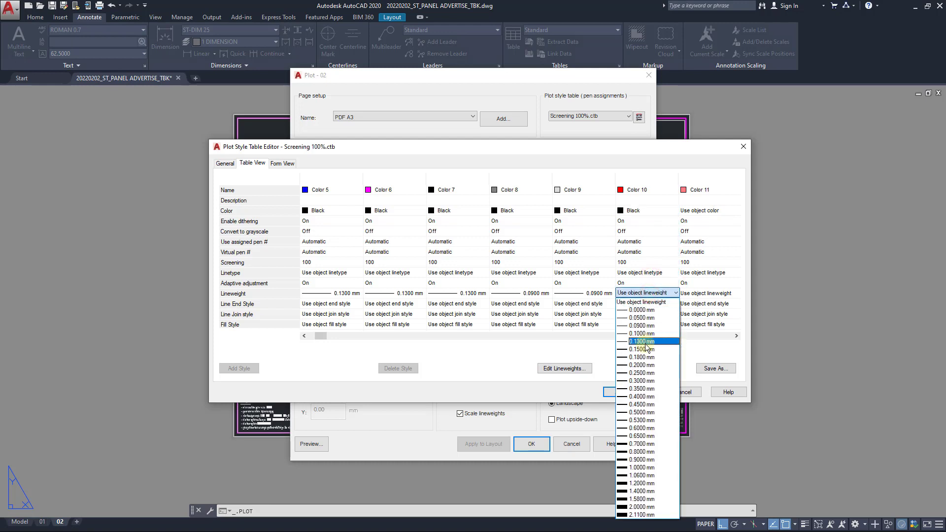
left_click(646, 342)
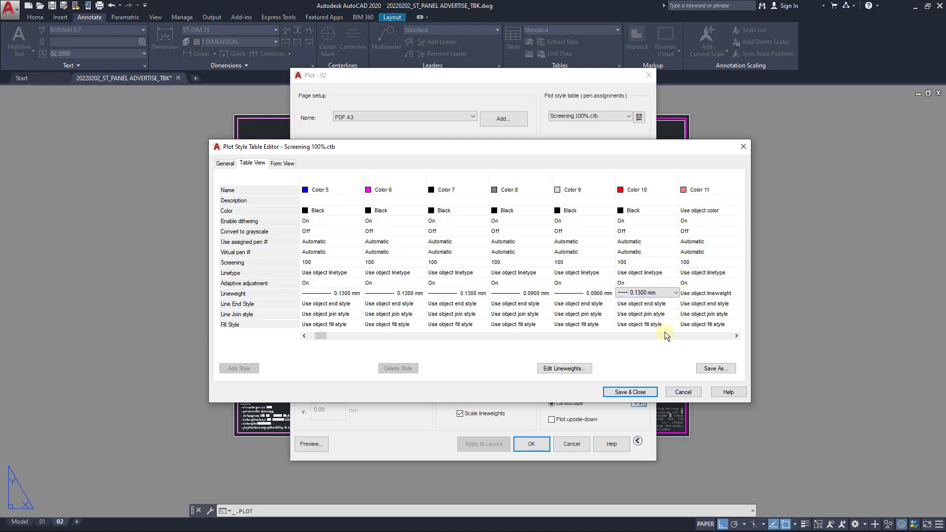
Bring Color 11 into view and set it to Black at 0.1300 mm.
left_click_drag(324, 335, 336, 336)
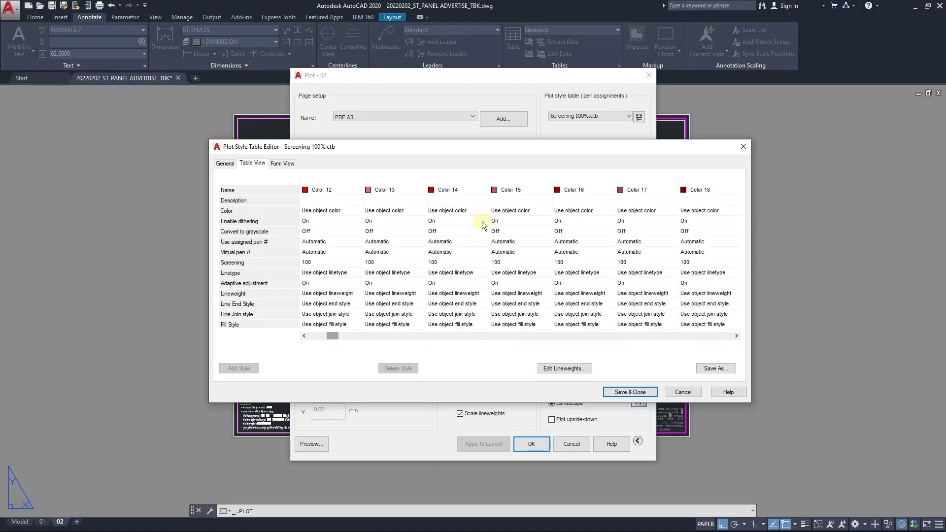
left_click(331, 335)
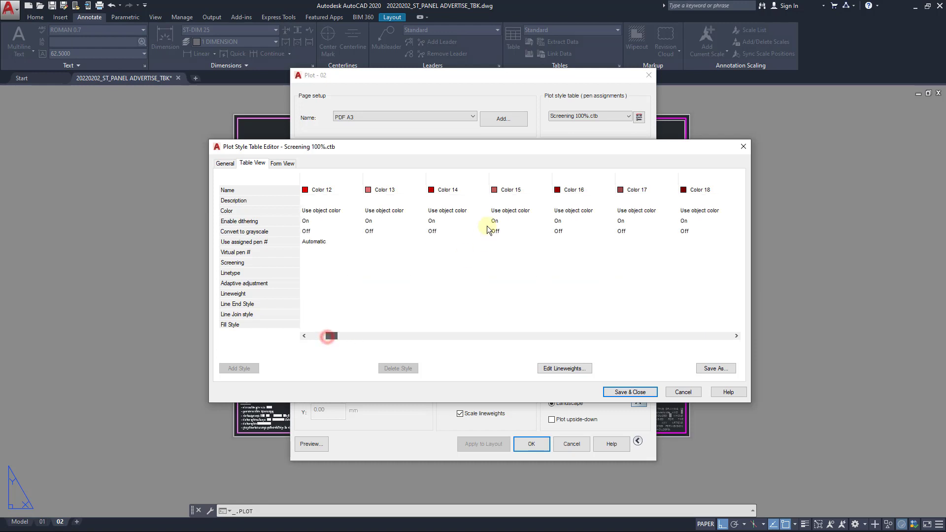
left_click(304, 336)
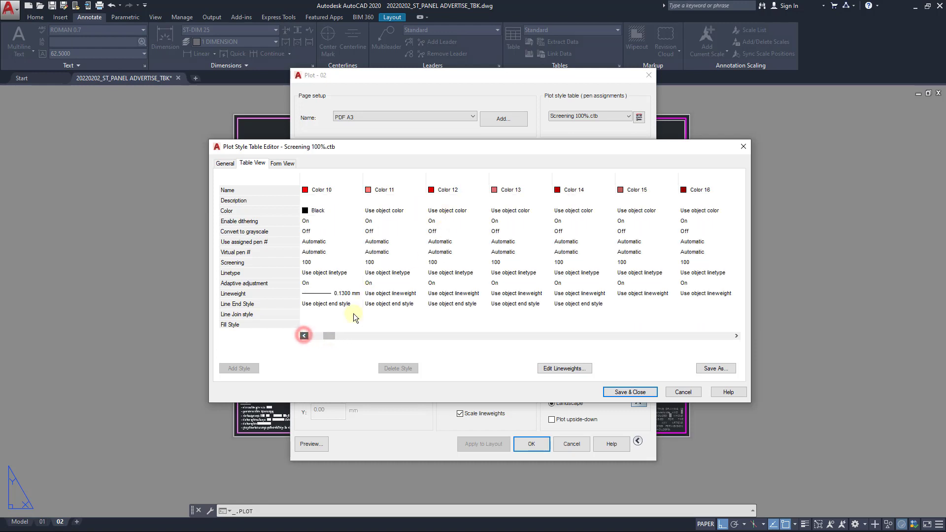
left_click(411, 210)
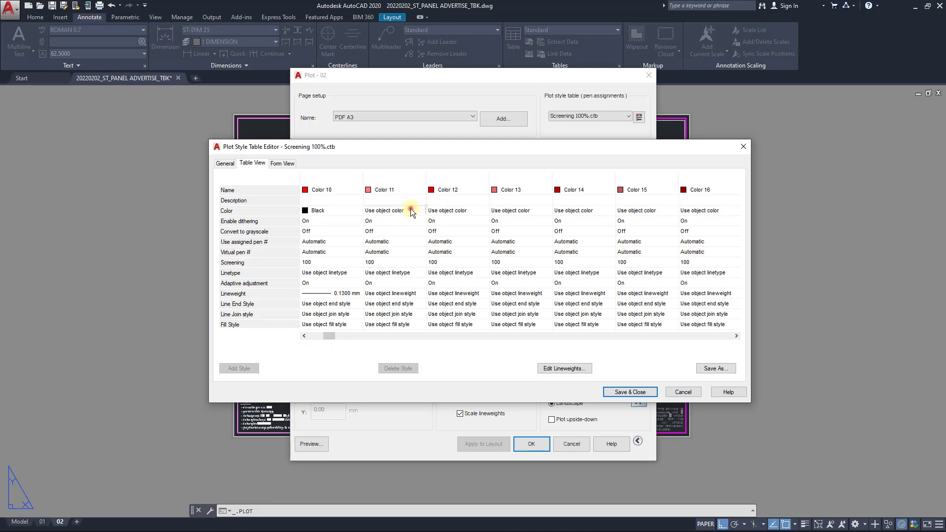
left_click(398, 274)
left_click(402, 292)
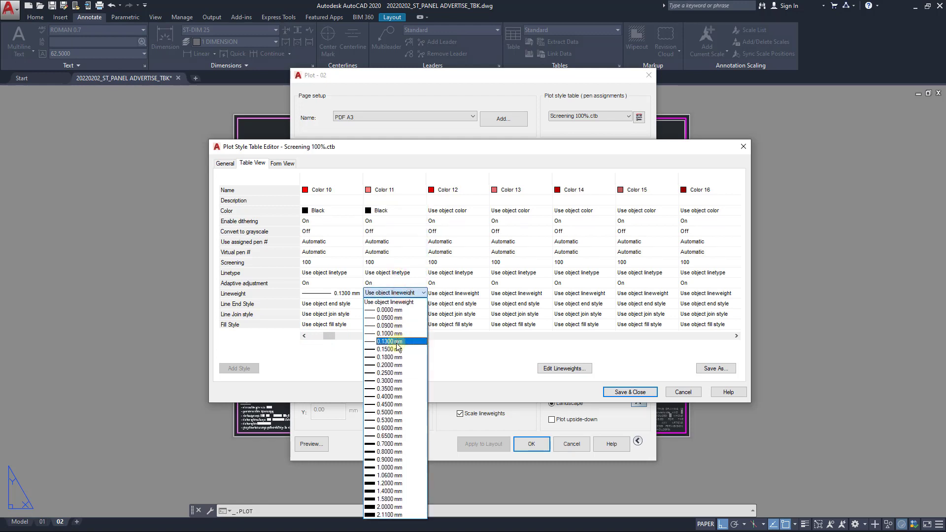
left_click(397, 343)
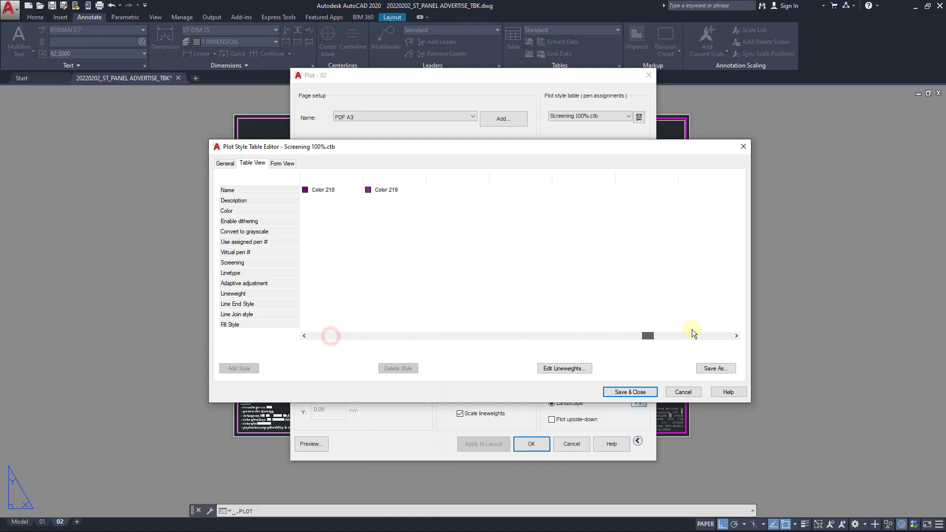
Scroll the colour table end to end and back to Color 1 to review it.
left_click_drag(331, 339, 727, 338)
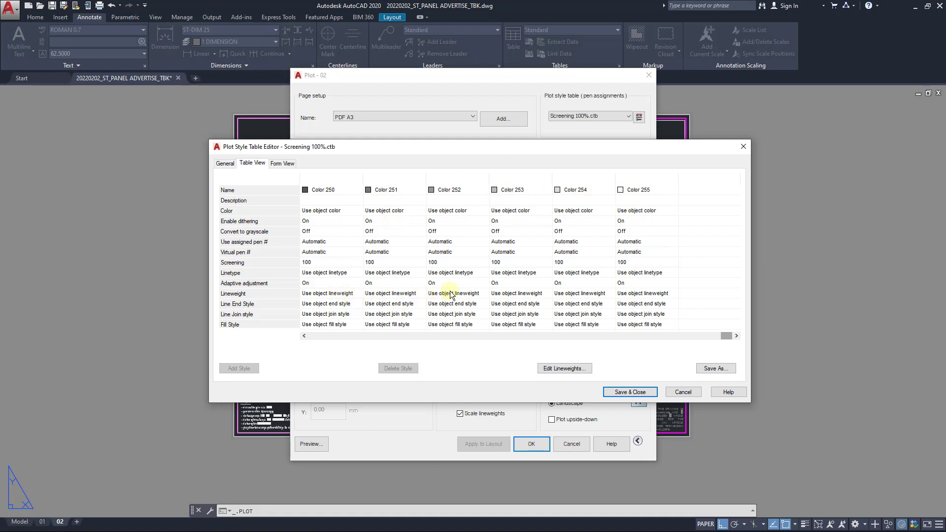
left_click(726, 335)
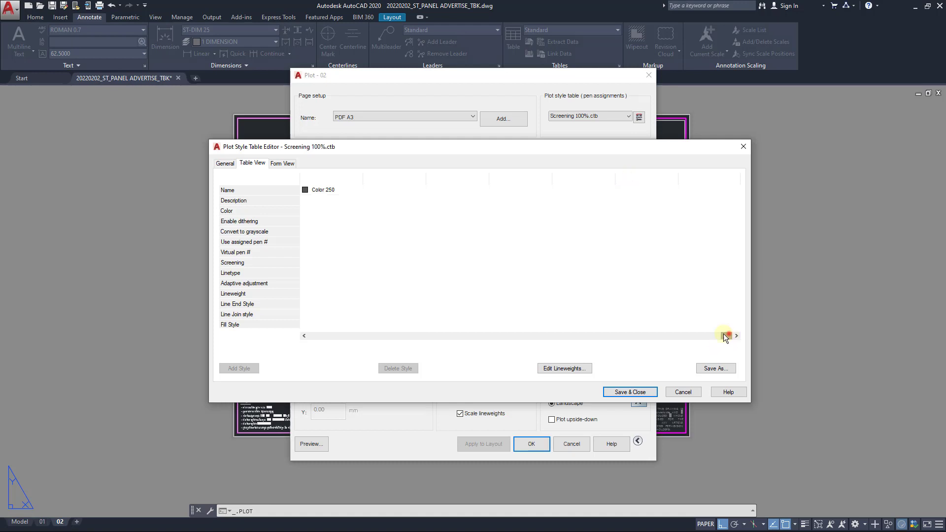
left_click(314, 337)
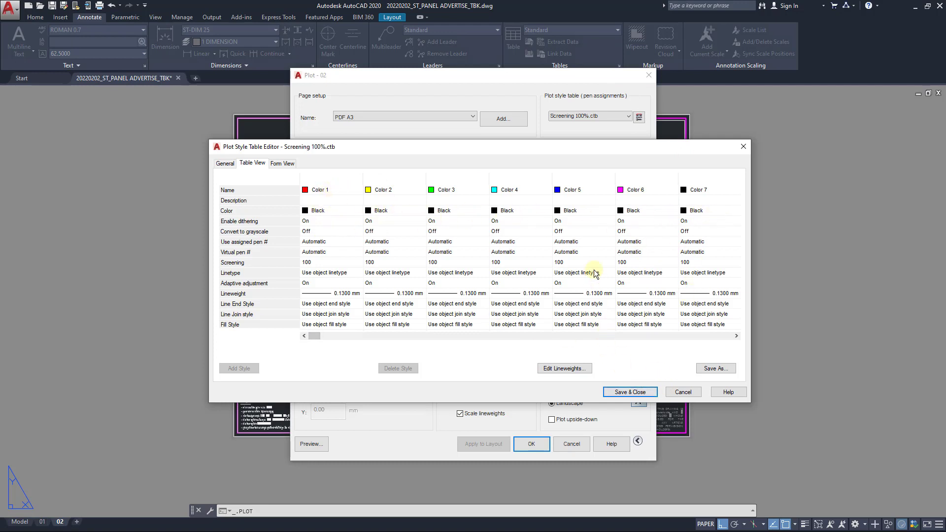
Save the edited plot style table as Technique Zone Engineering.ctb, then close the Plot dialog without plotting.
left_click(727, 368)
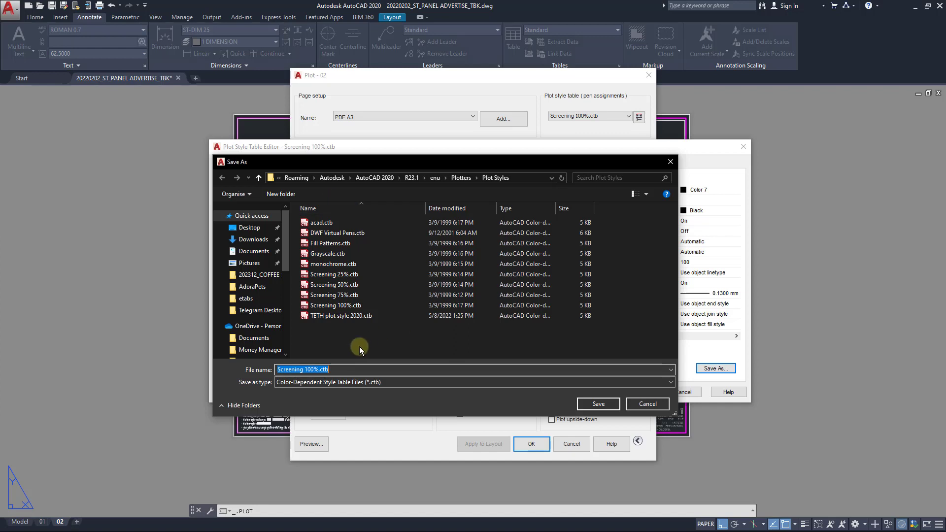
left_click_drag(320, 371, 278, 383)
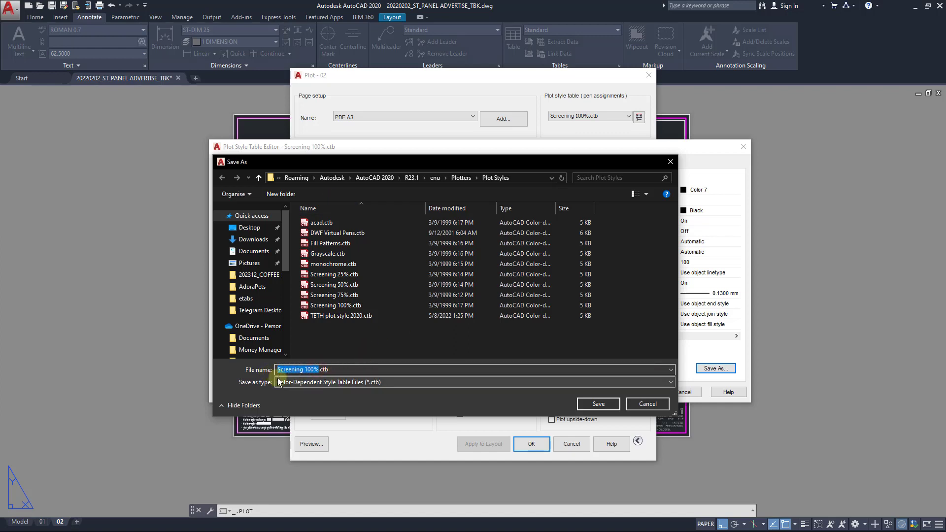
type("Technique Zone")
type(" Engineer")
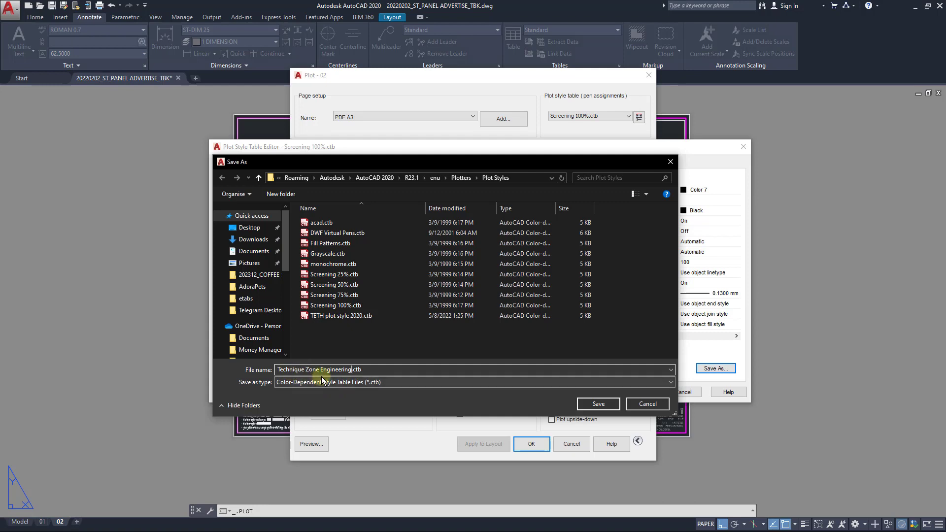
left_click(601, 404)
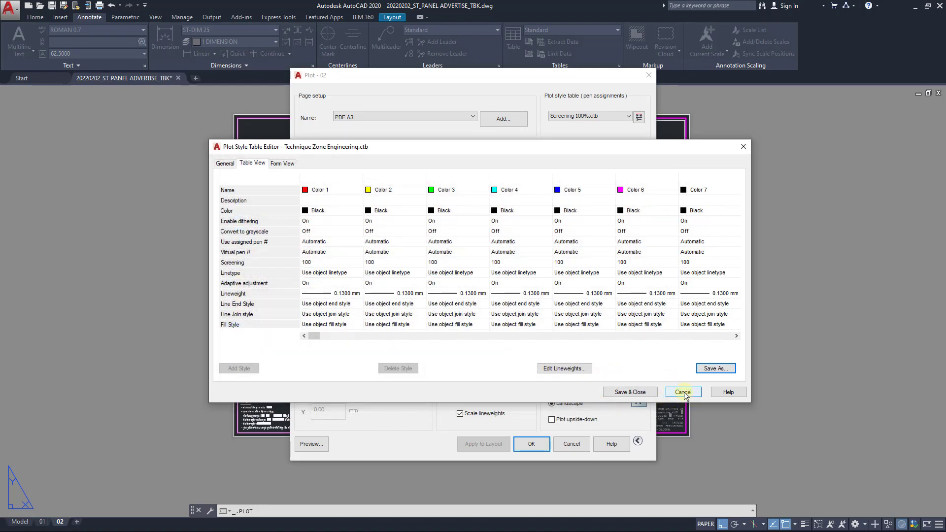
left_click(639, 392)
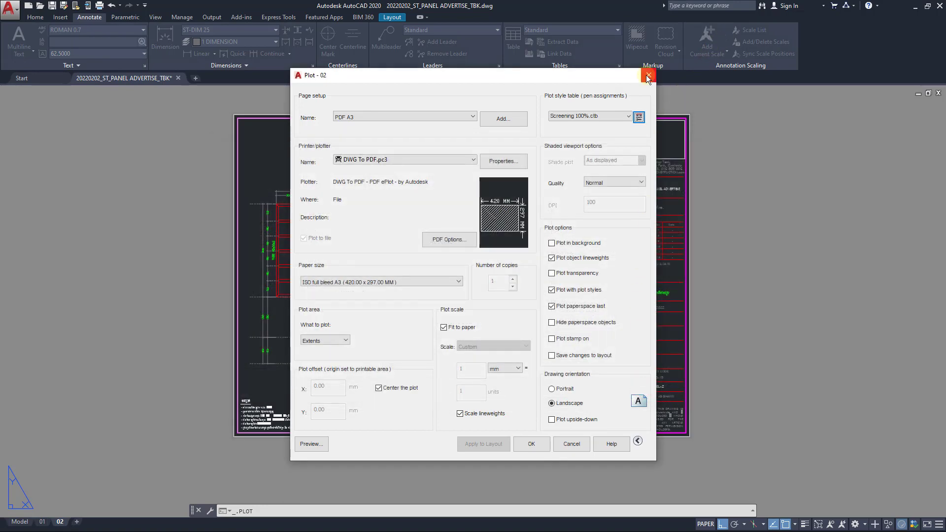
left_click(571, 445)
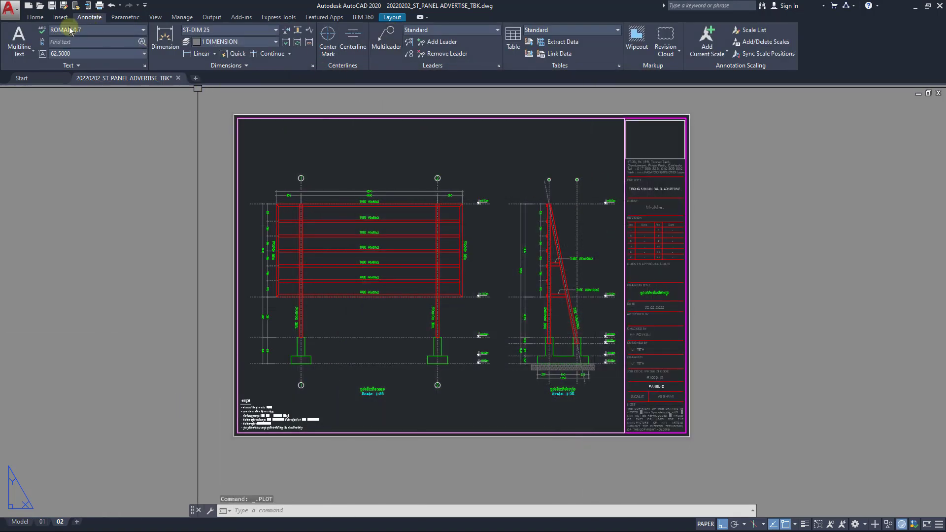
On the Home tab, browse the Index Colors in the object colour dropdown, keeping ByLayer.
left_click(35, 17)
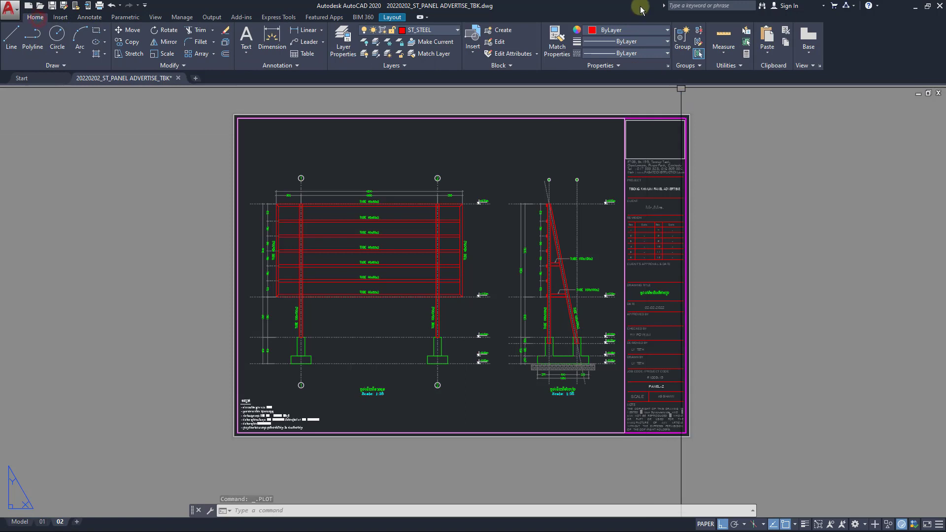
left_click(634, 33)
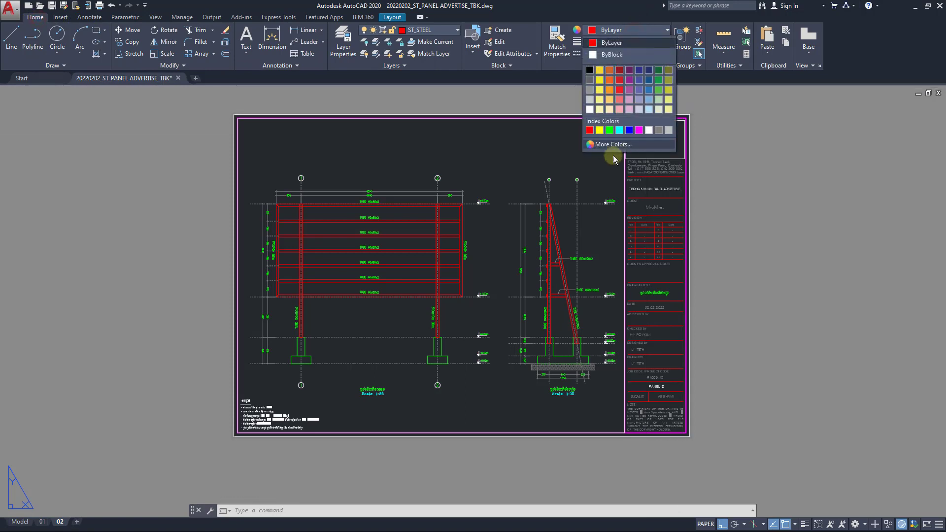
left_click(631, 29)
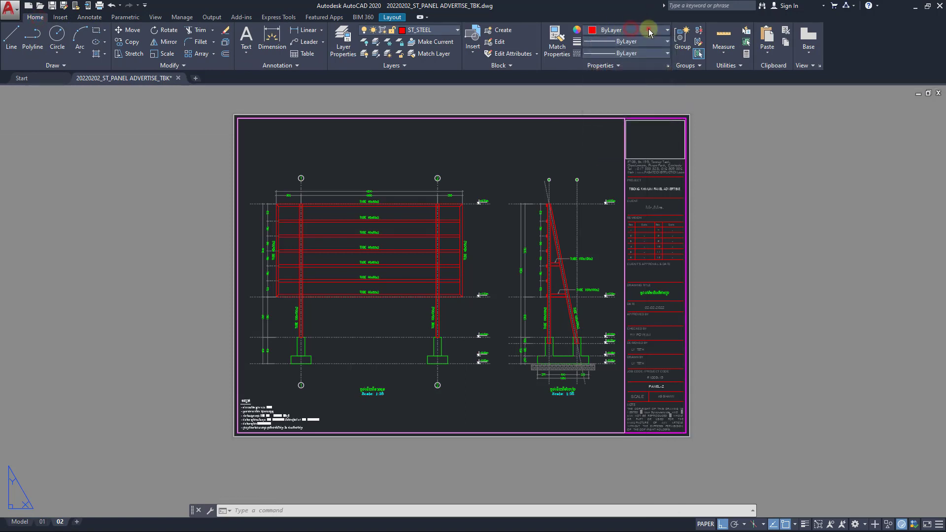
left_click(649, 28)
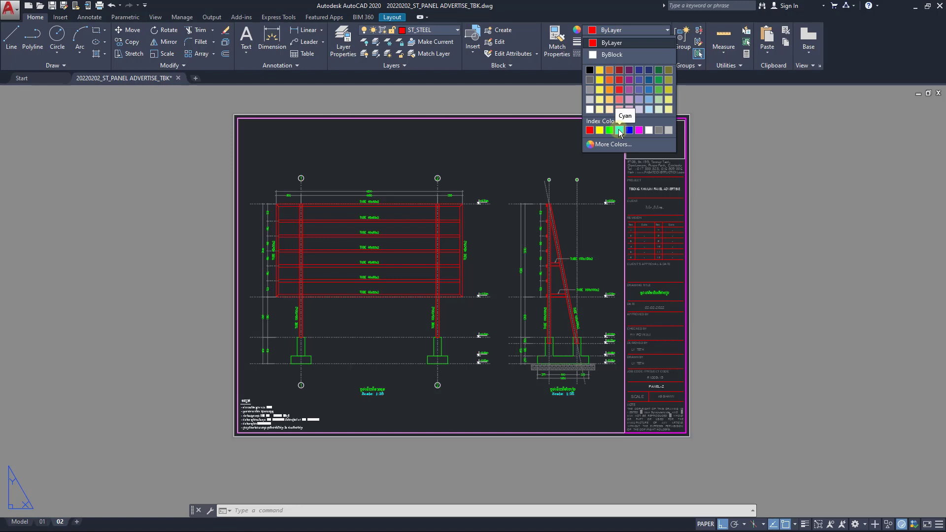
left_click(715, 128)
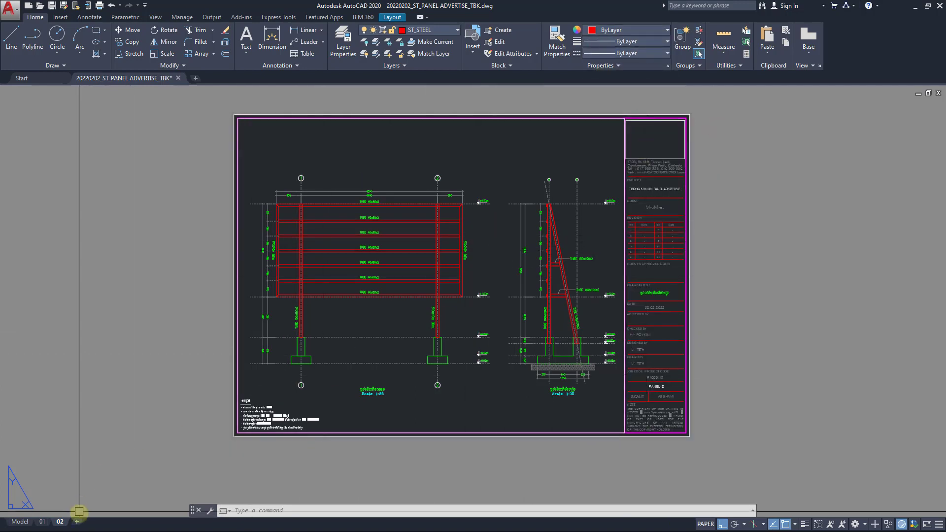
Choose Technique Zone Engineering.ctb as the plot style table for layout 02.
right_click(60, 521)
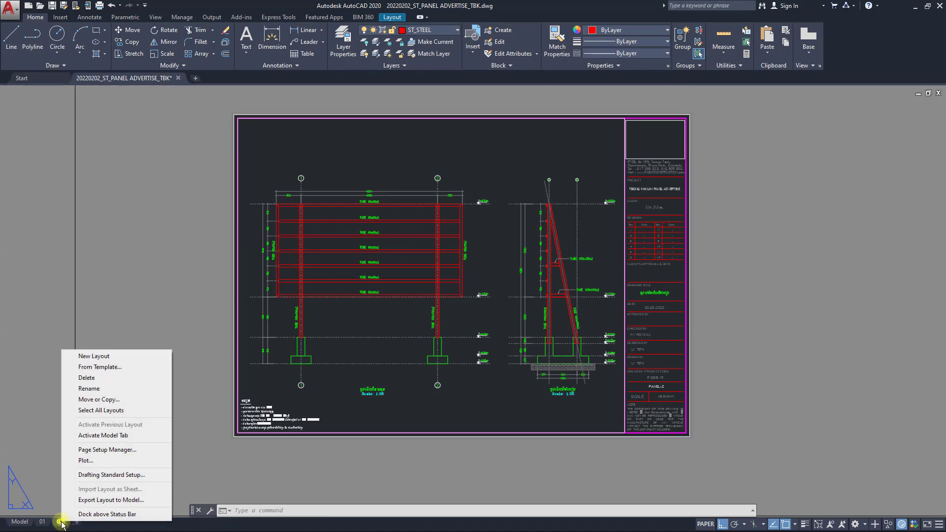
left_click(104, 462)
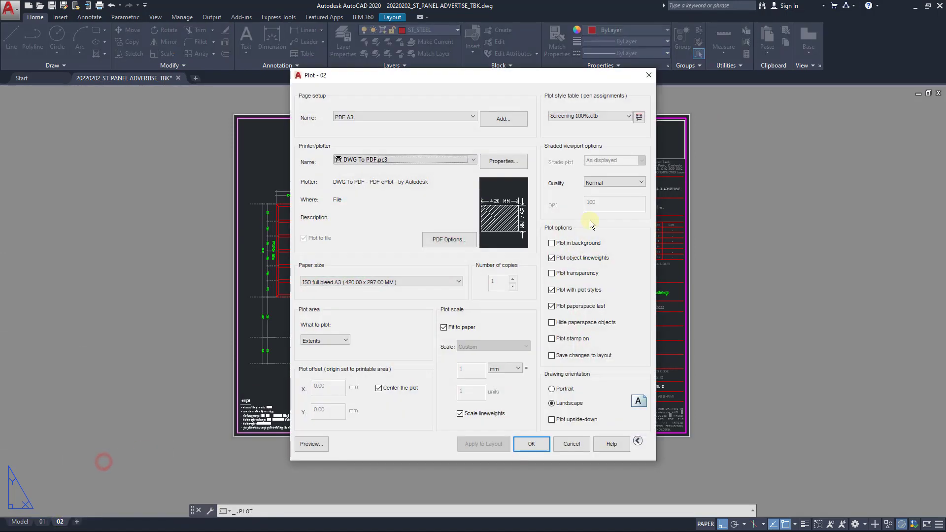
left_click(612, 117)
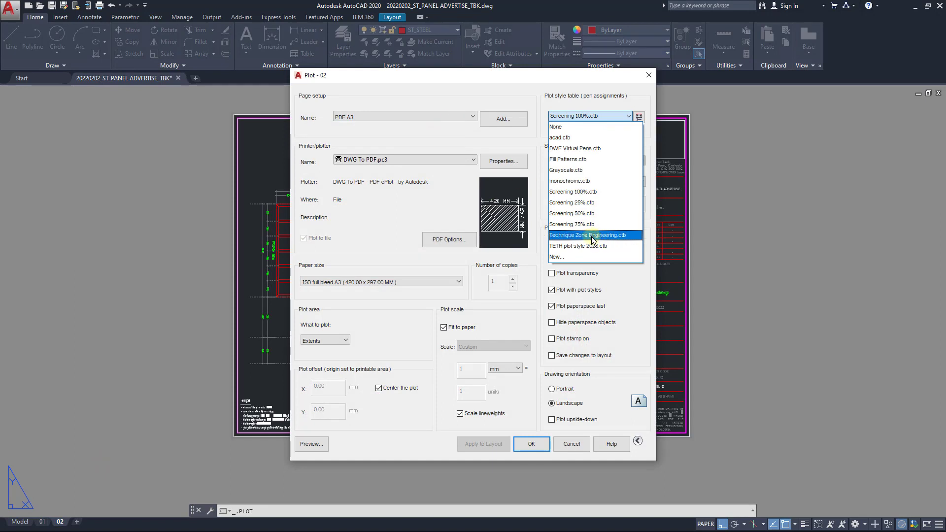
left_click(478, 135)
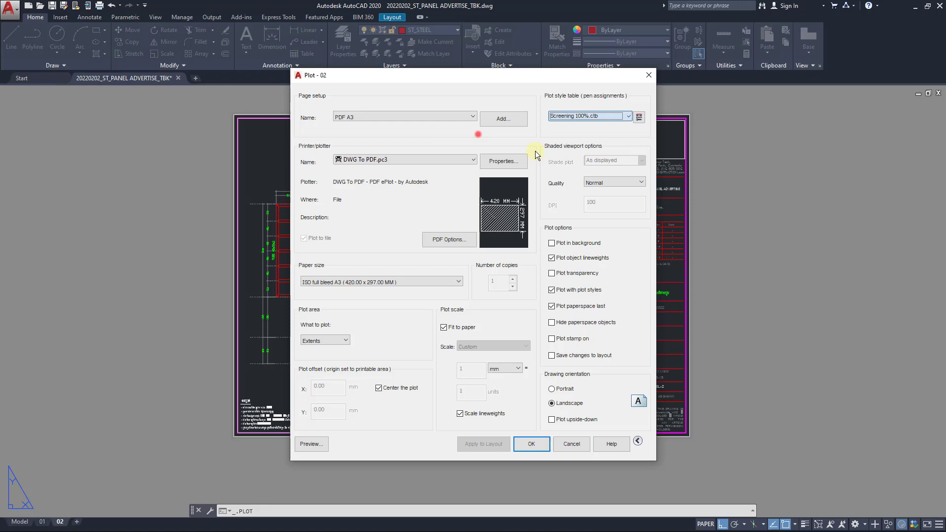
left_click(594, 113)
left_click(611, 235)
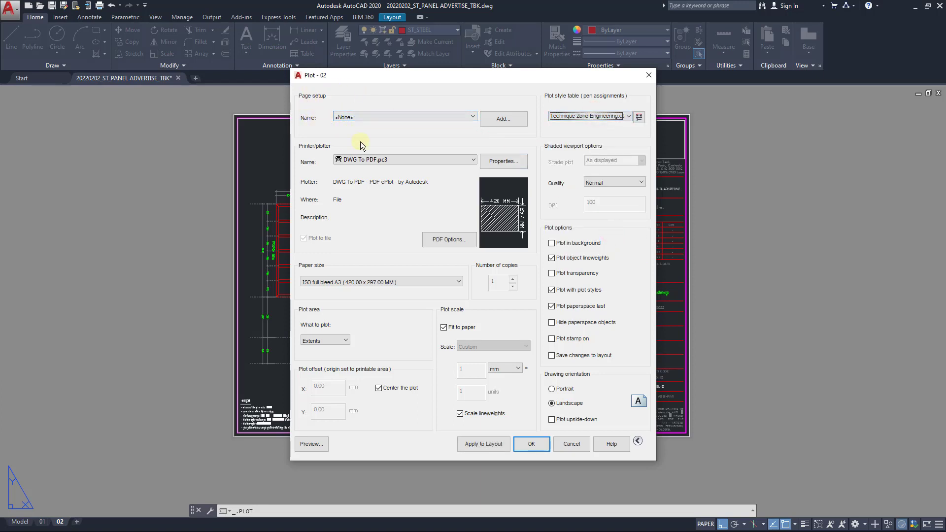
Save the plot settings as a new page setup named PDF A3 New Plot Style.
left_click(505, 119)
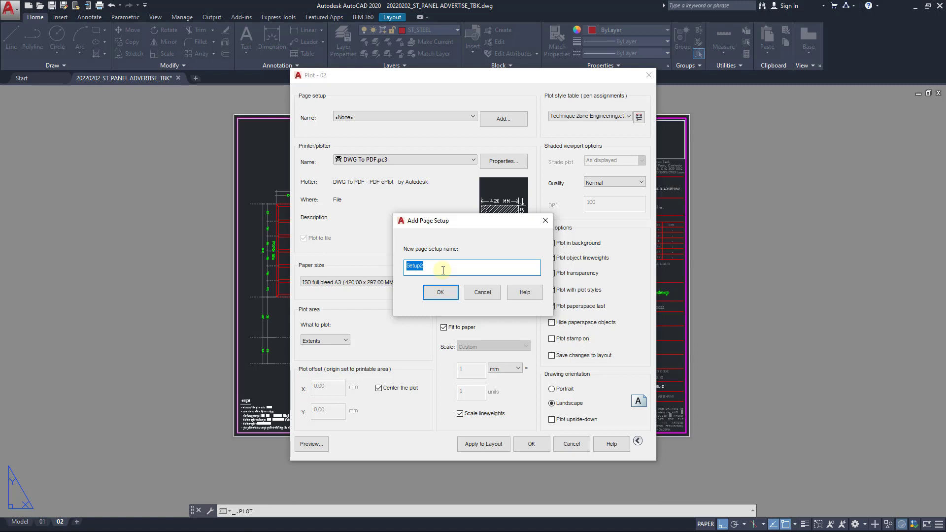
type("P")
type(" A")
type("Style")
left_click(436, 292)
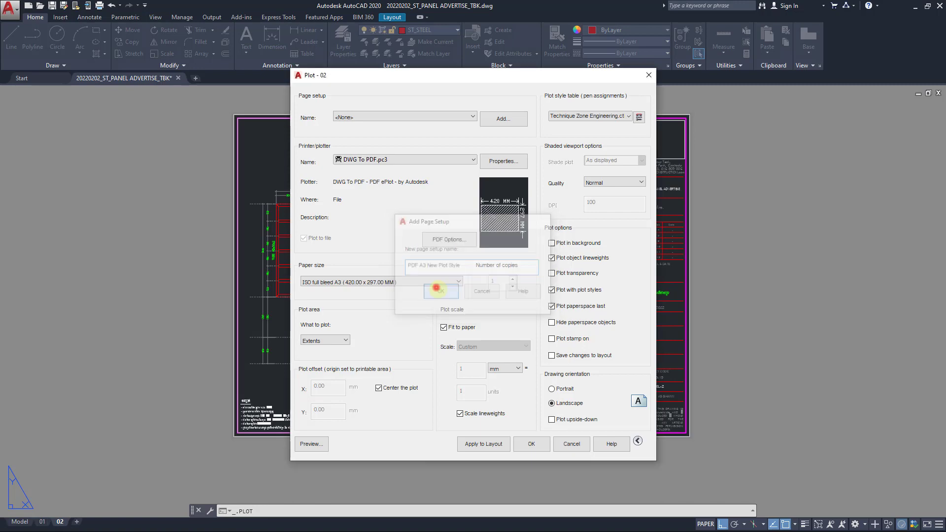
left_click(572, 444)
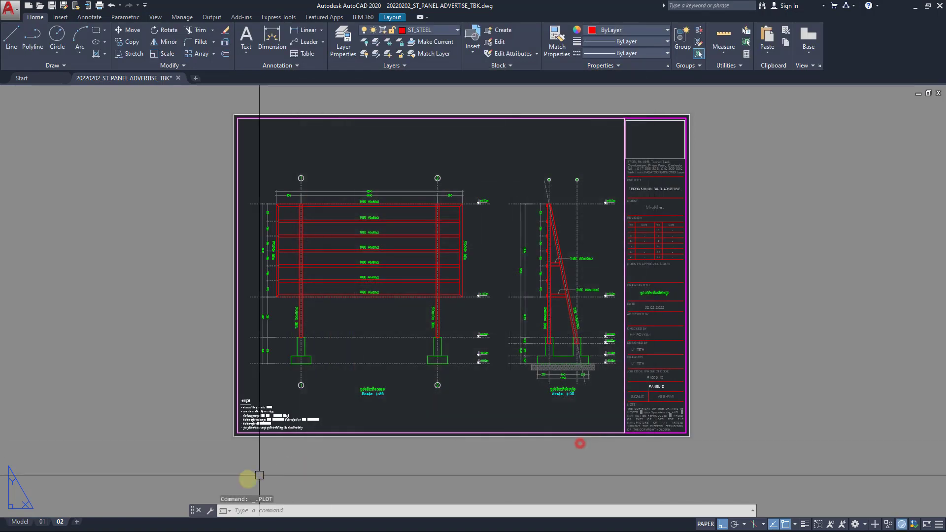
Load the PDF A3 New Plot Style page setup with Technique Zone Engineering.ctb for layout 02.
right_click(59, 522)
left_click(84, 461)
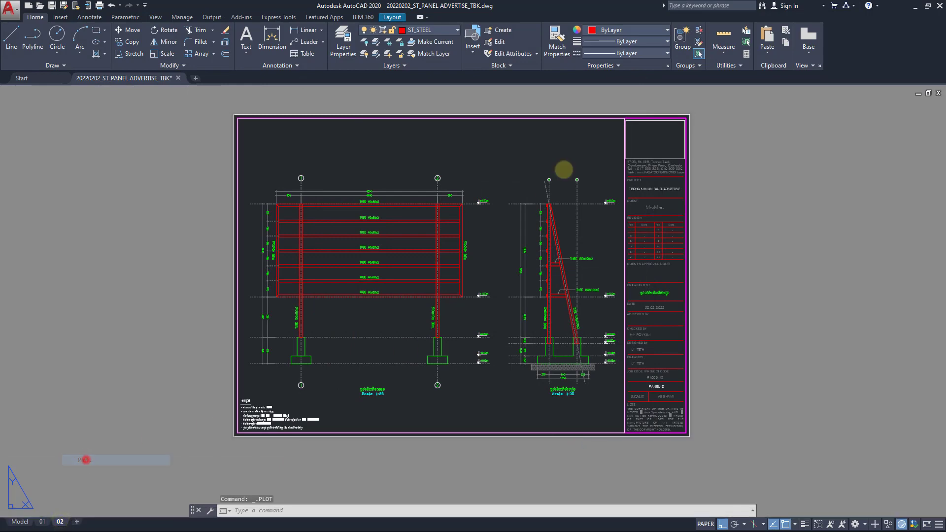
left_click(449, 118)
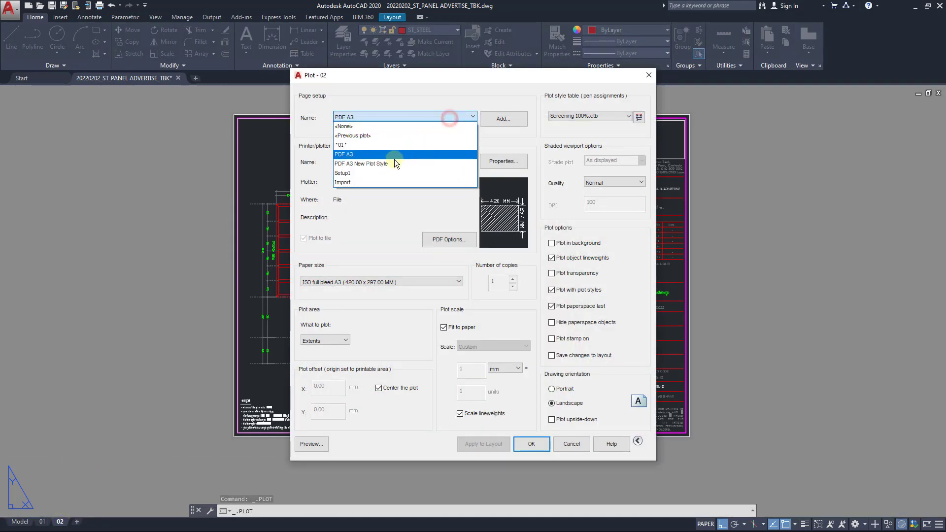
left_click(379, 165)
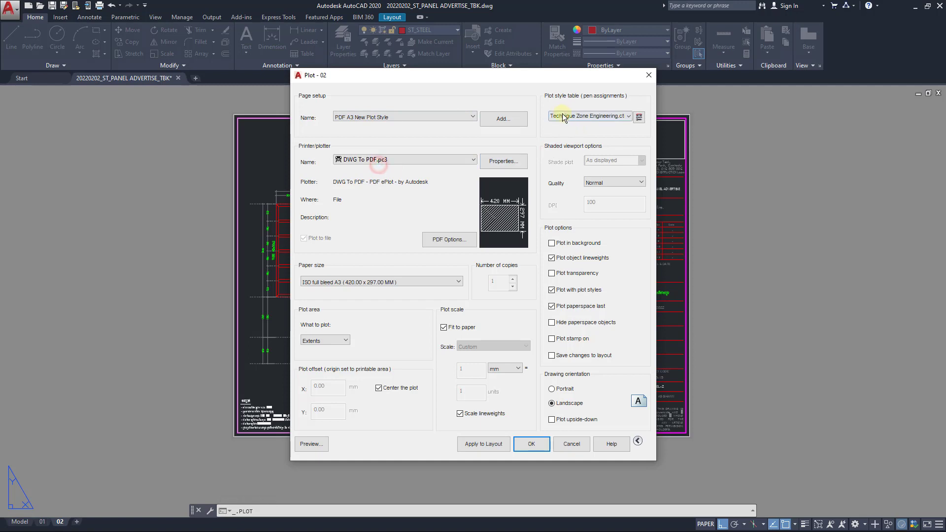
left_click(610, 116)
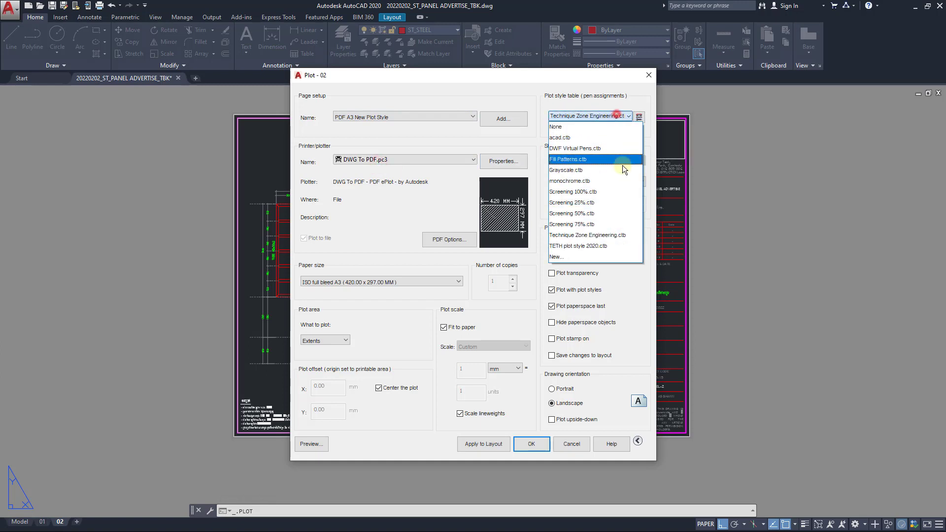
left_click(619, 239)
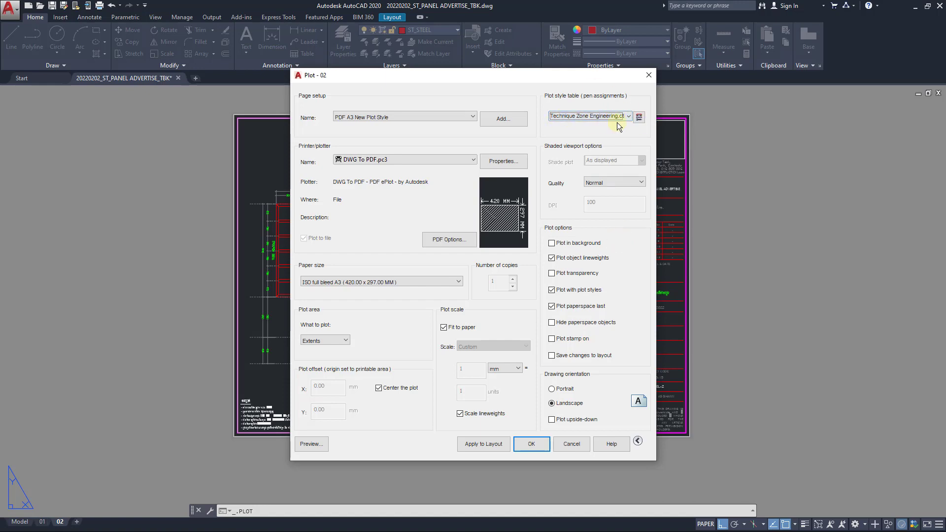
left_click(312, 444)
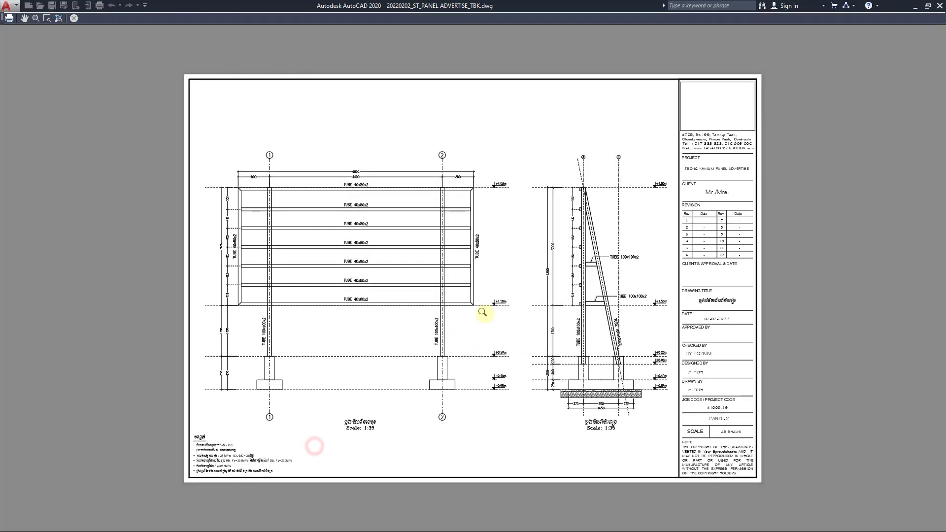
scroll(582, 291, "up", 8)
scroll(557, 266, "down", 7)
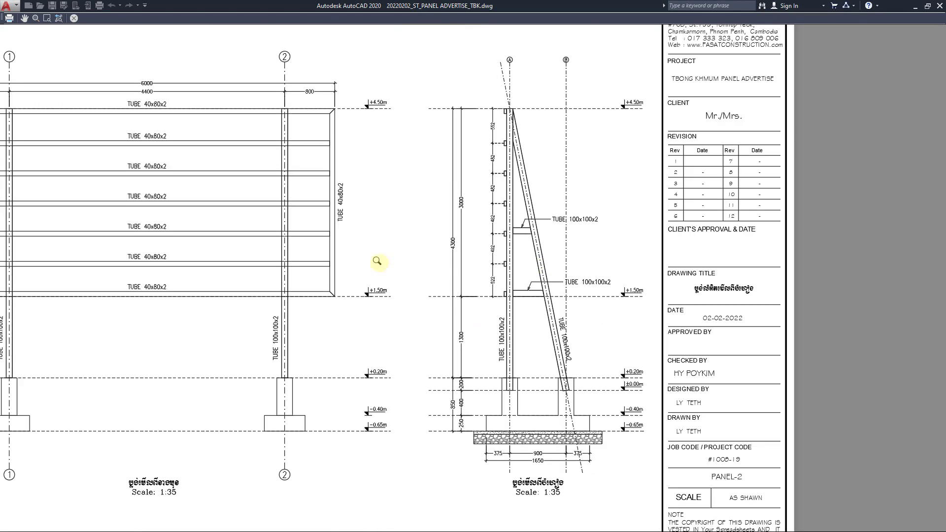
scroll(523, 255, "up", 1)
scroll(524, 255, "down", 4)
scroll(342, 260, "up", 4)
scroll(233, 218, "up", 2)
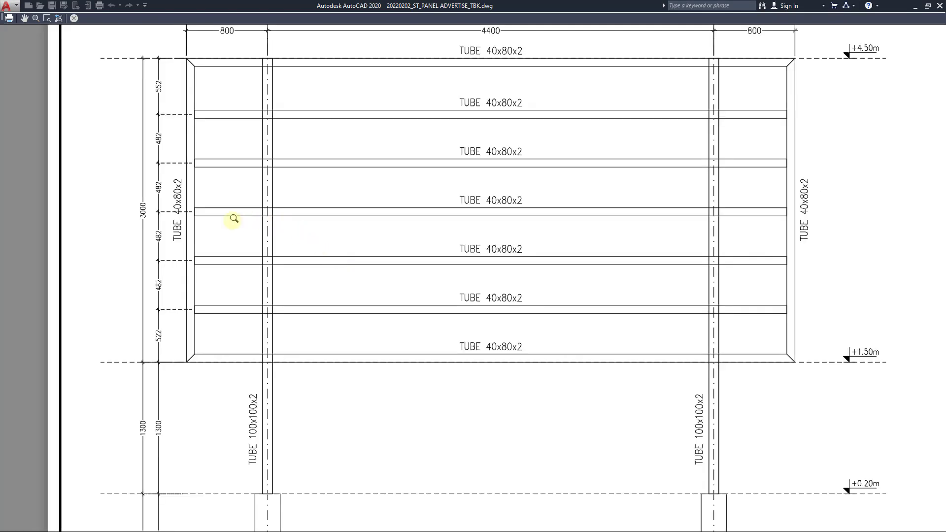
scroll(292, 224, "down", 2)
scroll(291, 232, "down", 2)
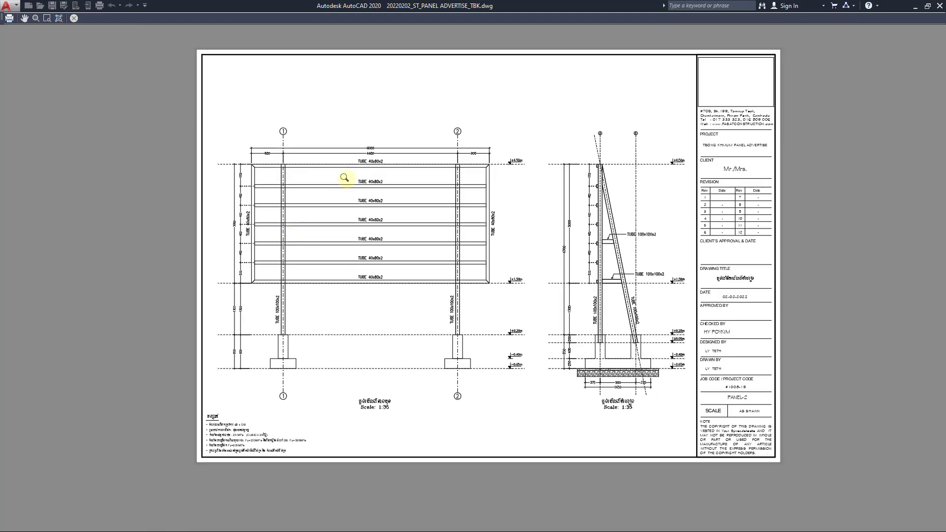
scroll(344, 179, "up", 6)
scroll(309, 186, "down", 6)
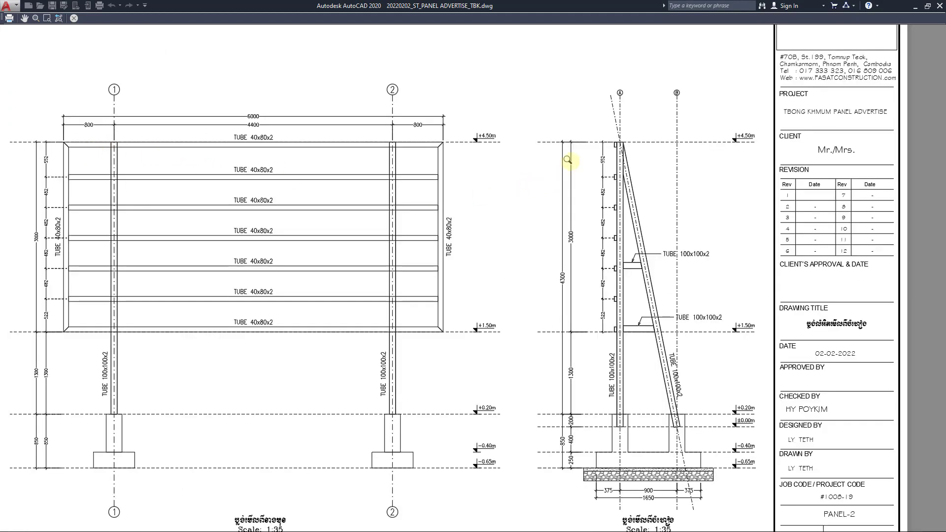
scroll(561, 143, "up", 5)
scroll(519, 97, "down", 5)
scroll(547, 355, "up", 6)
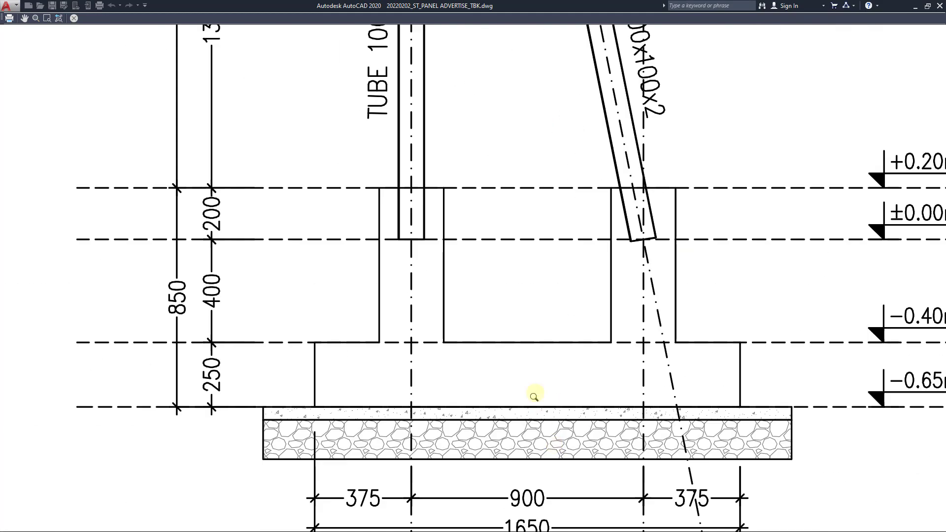
scroll(430, 219, "down", 2)
scroll(404, 207, "up", 3)
scroll(492, 323, "down", 4)
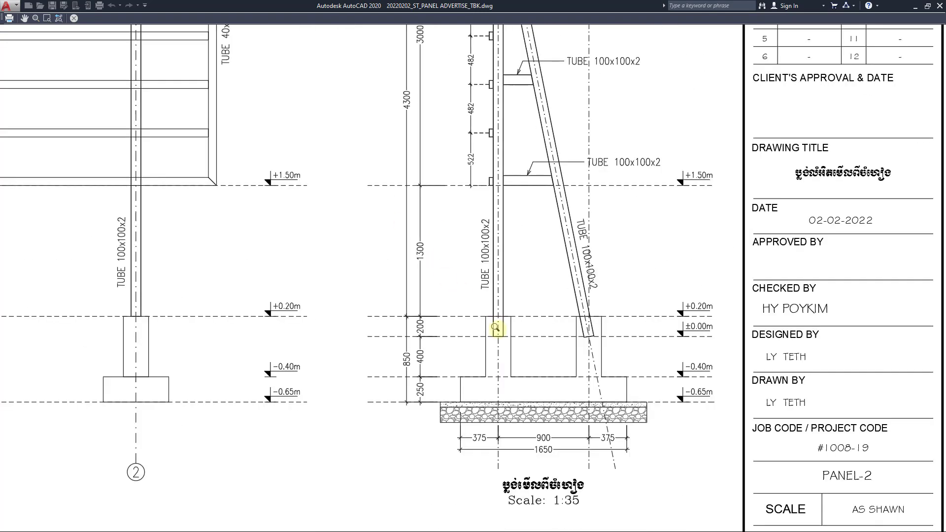
scroll(480, 194, "up", 2)
scroll(481, 216, "up", 2)
scroll(481, 216, "down", 2)
scroll(480, 129, "up", 2)
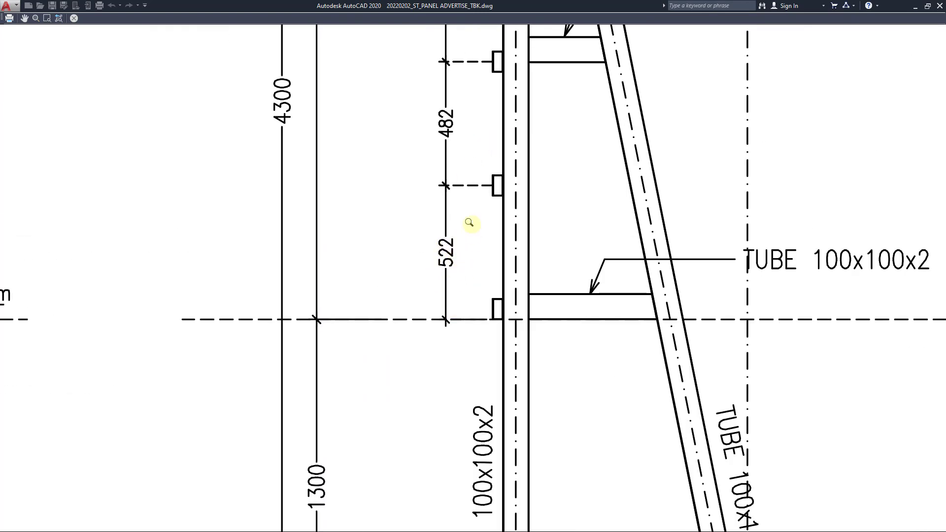
scroll(457, 255, "down", 2)
scroll(465, 173, "down", 4)
scroll(478, 123, "up", 3)
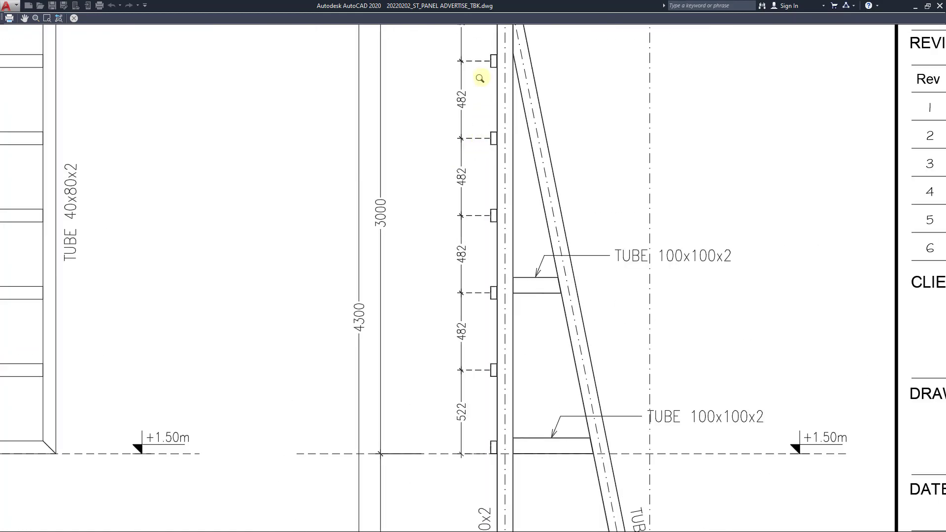
scroll(458, 143, "up", 2)
scroll(492, 206, "down", 3)
scroll(507, 257, "up", 5)
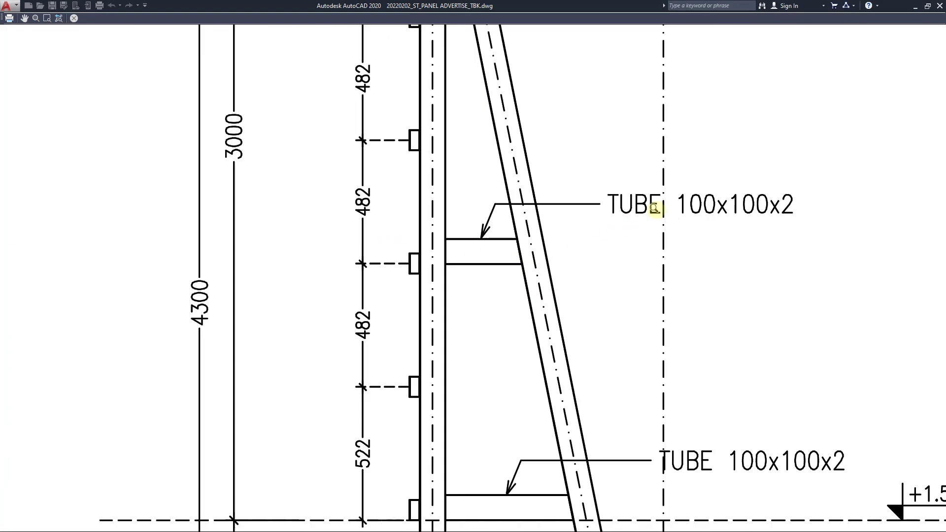
scroll(655, 211, "down", 5)
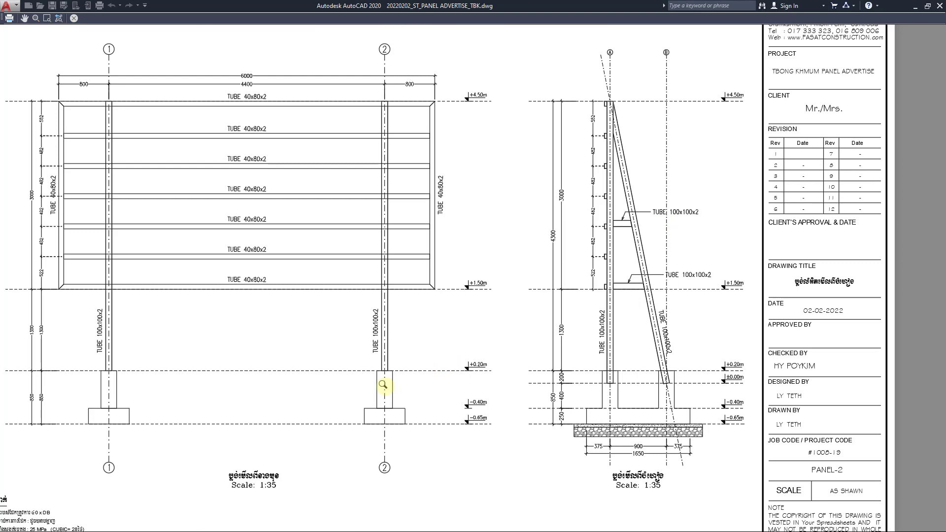
scroll(414, 355, "down", 2)
scroll(313, 249, "up", 7)
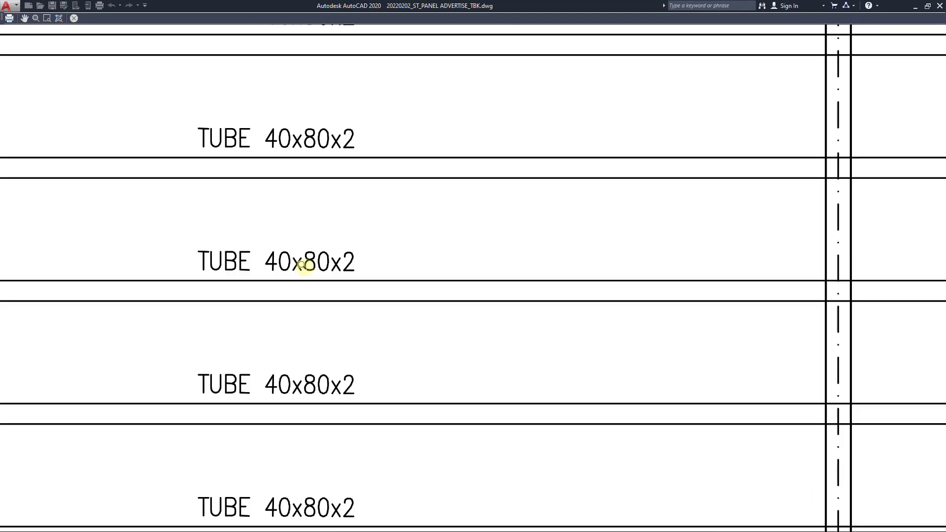
scroll(304, 265, "down", 7)
scroll(397, 302, "down", 2)
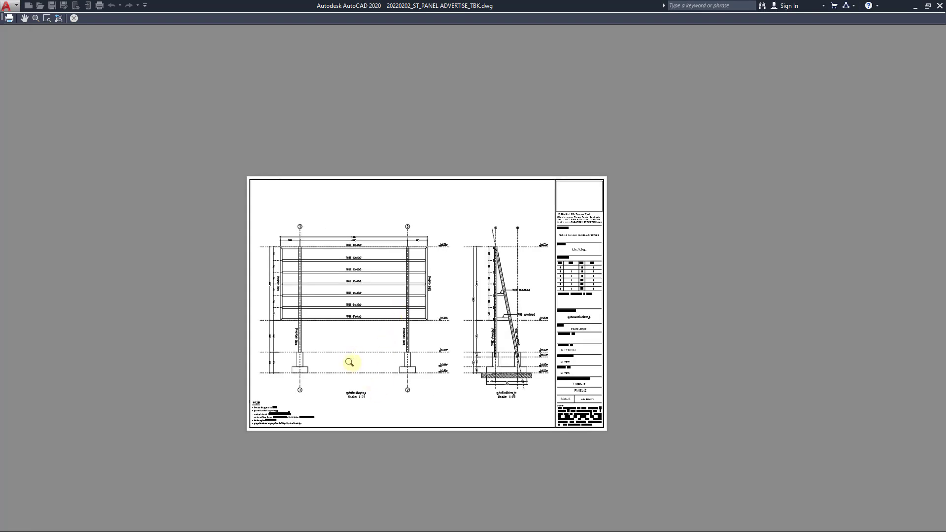
key("Escape")
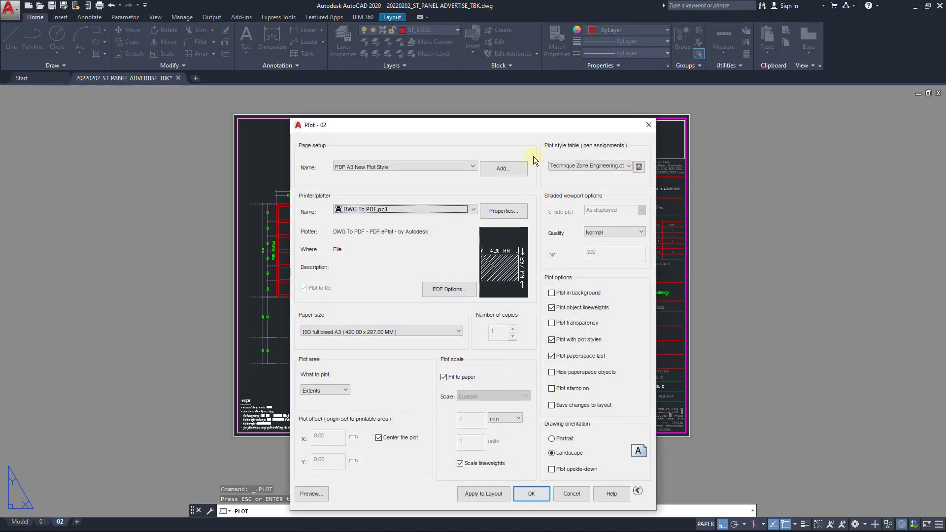
Plot layout 02 to 20220202_ST_PANEL ADVERTISE_TBK-02.pdf on the Desktop.
left_click_drag(512, 127, 516, 72)
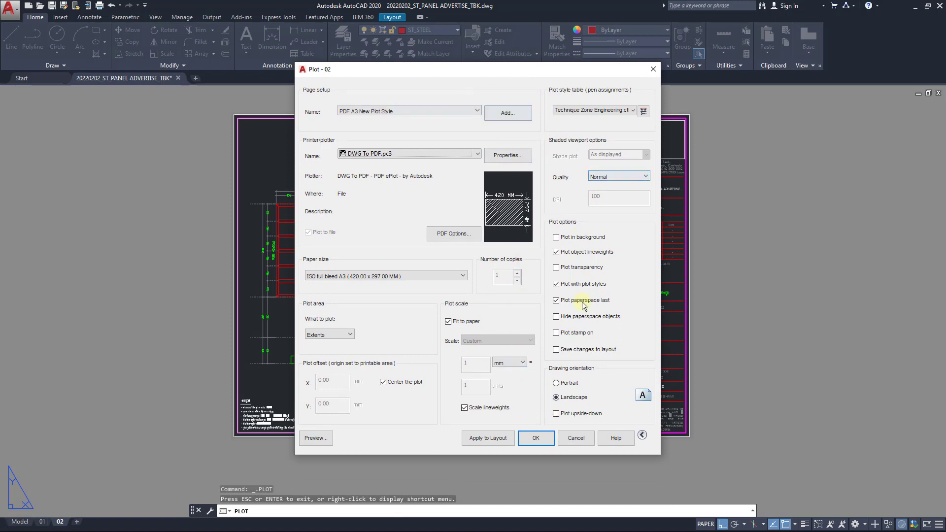
left_click(537, 438)
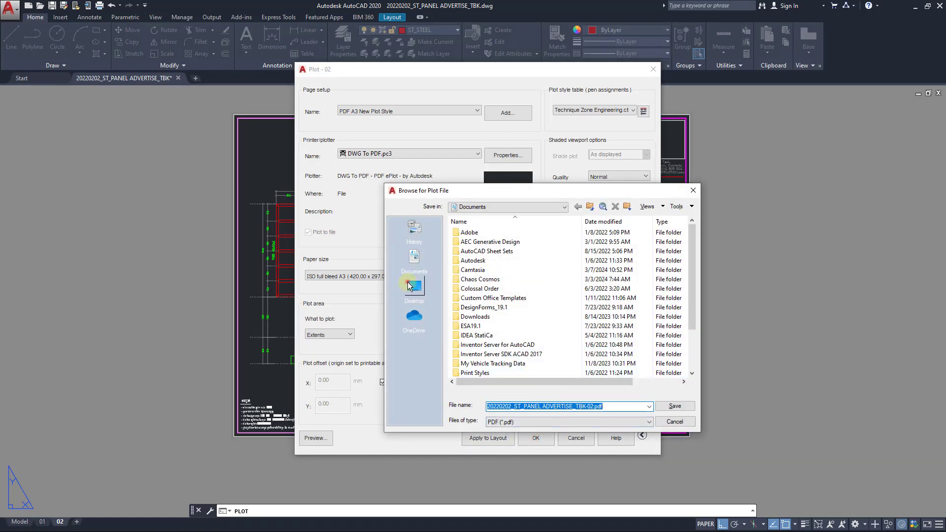
left_click(681, 407)
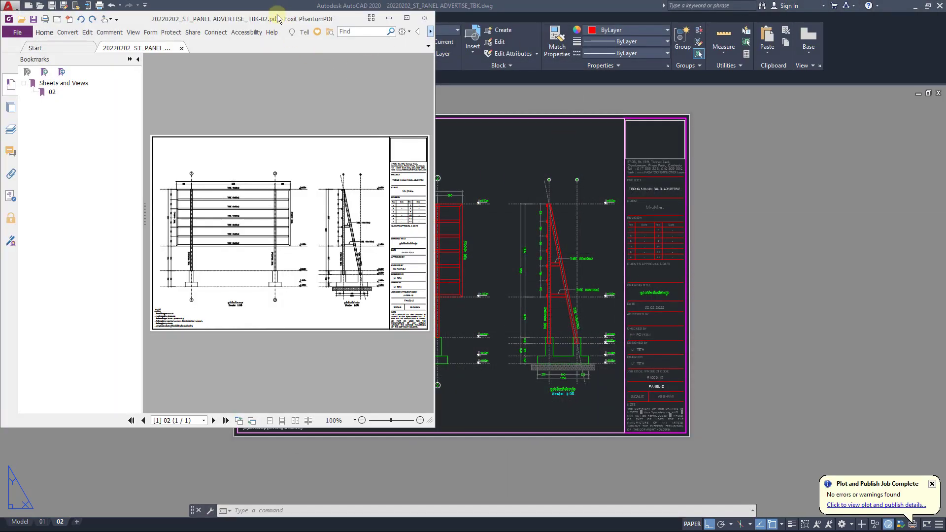
Maximize Foxit and zoom in and out to inspect the plotted billboard PDF.
left_click_drag(276, 18, 530, 35)
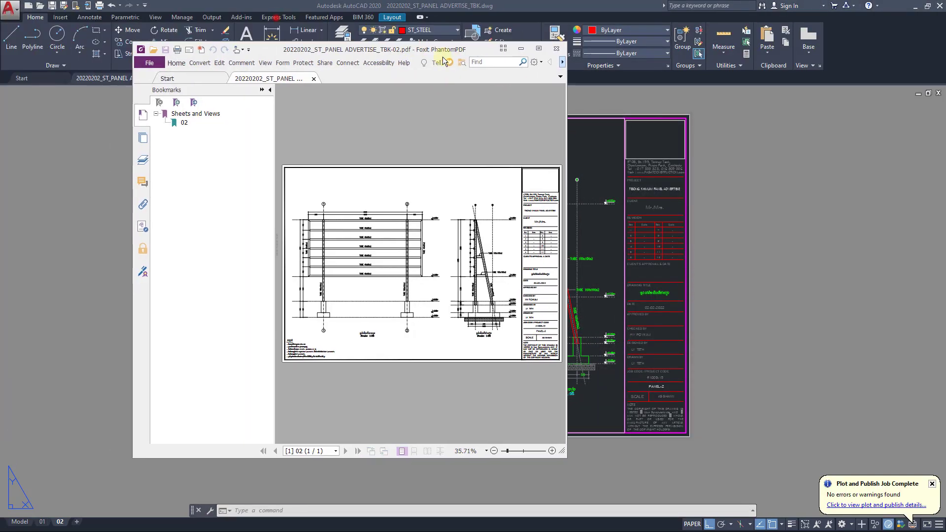
left_click(630, 64)
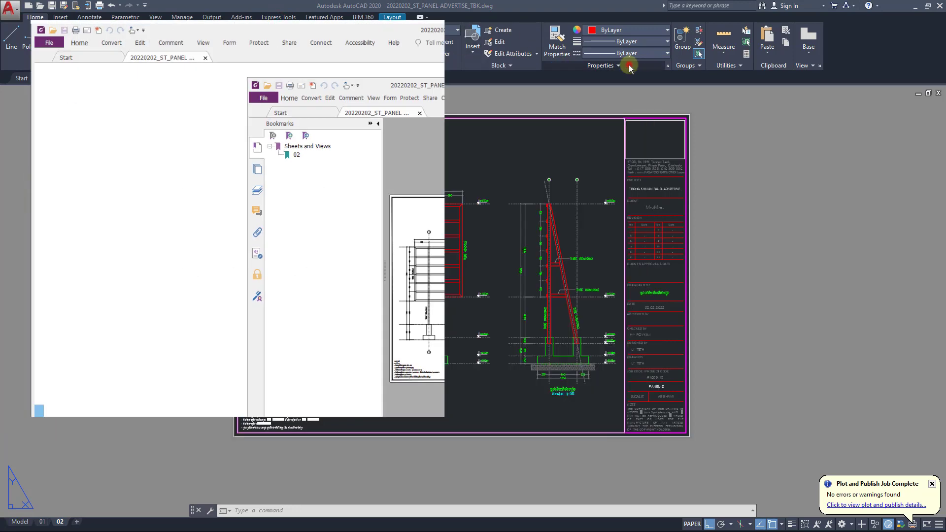
scroll(736, 432, "up", 1, "ctrl")
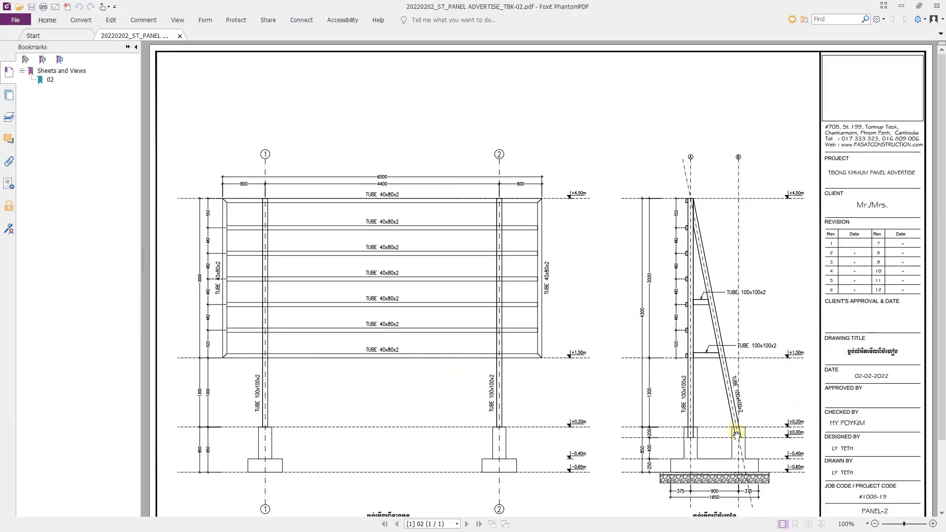
scroll(734, 433, "up", 1, "ctrl")
scroll(713, 355, "up", 3, "ctrl")
scroll(652, 312, "down", 3, "ctrl")
scroll(642, 302, "up", 1, "ctrl")
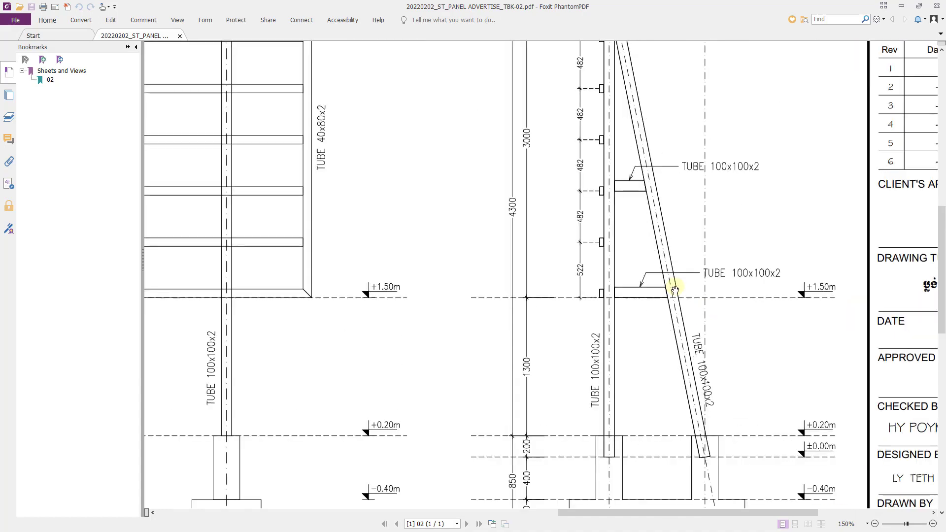
scroll(671, 285, "up", 3, "ctrl")
scroll(590, 252, "down", 5, "ctrl")
scroll(581, 259, "down", 1, "ctrl")
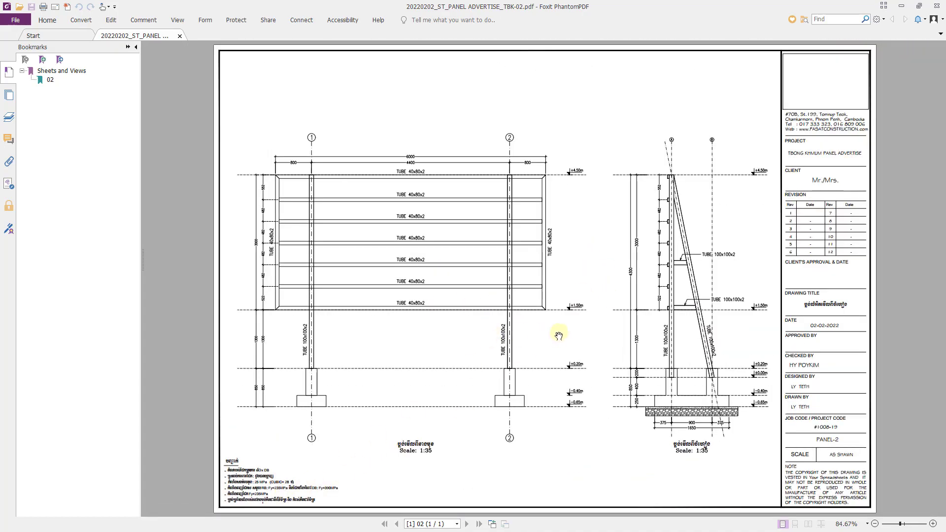
scroll(563, 331, "up", 1, "ctrl")
scroll(586, 345, "up", 1, "ctrl")
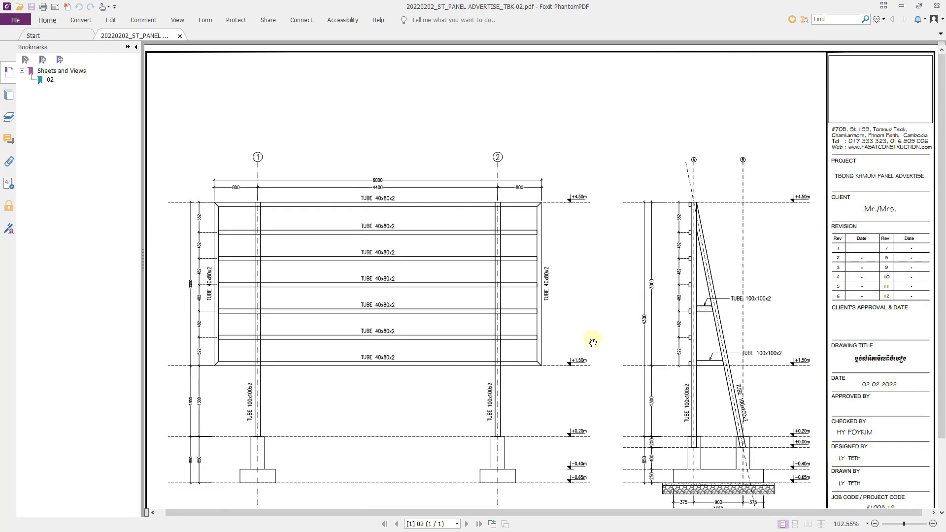
scroll(591, 355, "up", 1, "ctrl")
scroll(571, 372, "down", 1, "ctrl")
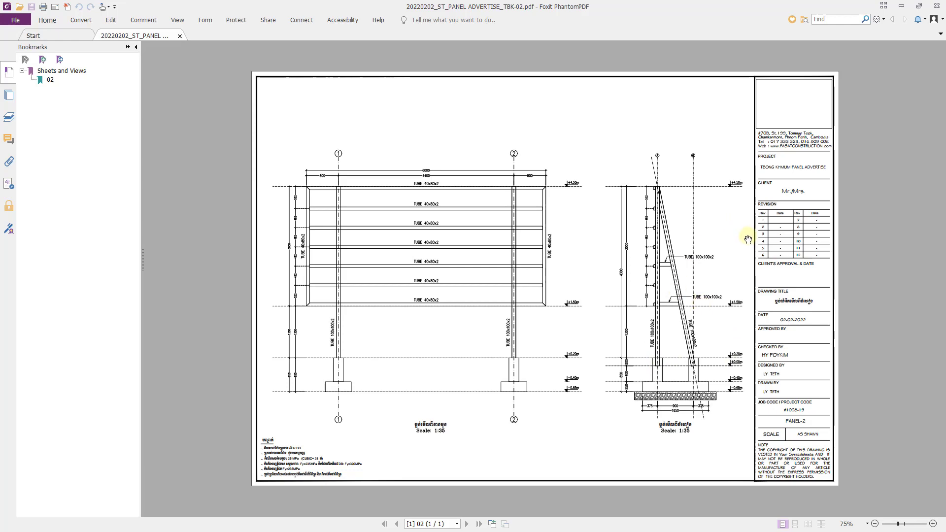
left_click(919, 5)
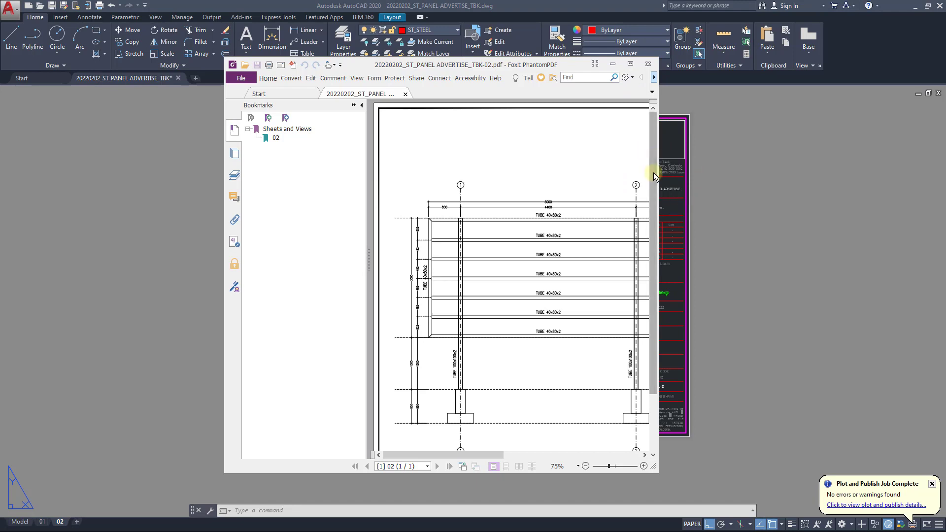
Widen the Foxit window and move it left to reveal the side elevation.
left_click_drag(659, 188, 824, 189)
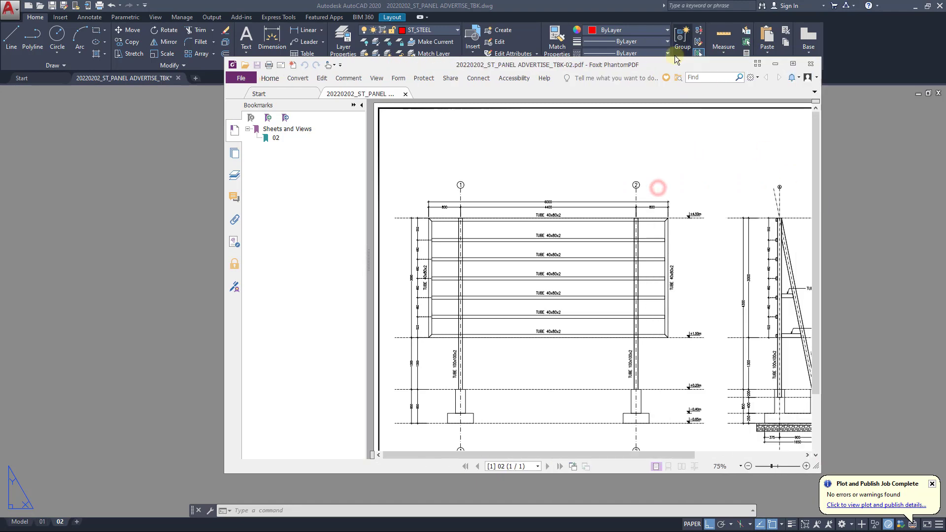
left_click_drag(668, 64, 521, 63)
left_click_drag(674, 207, 792, 209)
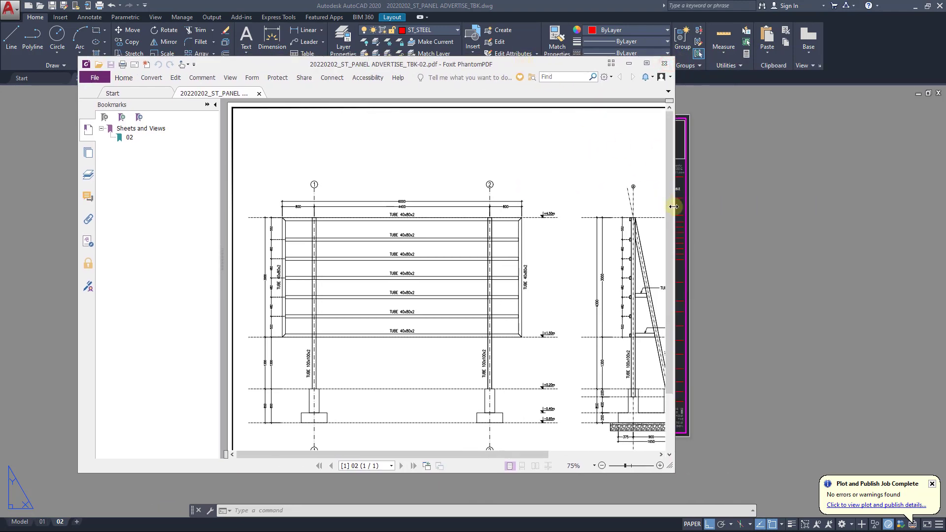